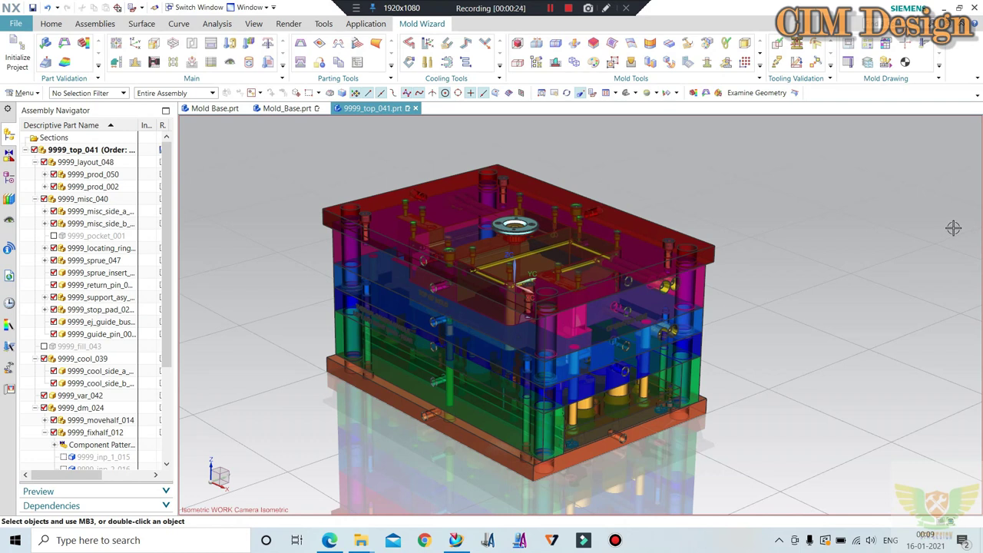
# - Switch from the 9999_top_041 mould assembly to the DME standards PDF in Edge
pyautogui.click(330, 540)
# - Read the cross reference chart, series table and page 12 leader pin drawings, then return to NX
pyautogui.scroll(1, 440, 222)
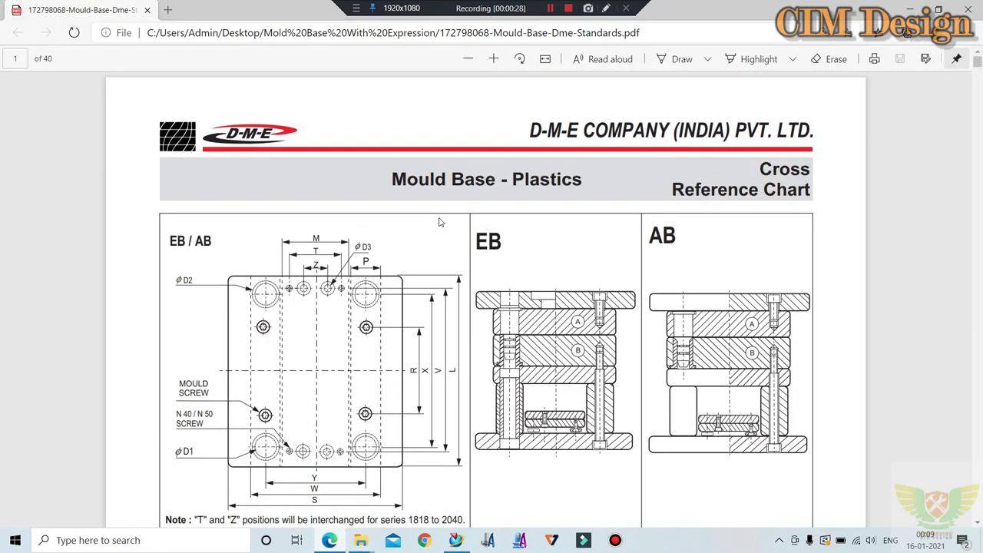
pyautogui.scroll(-2, 440, 222)
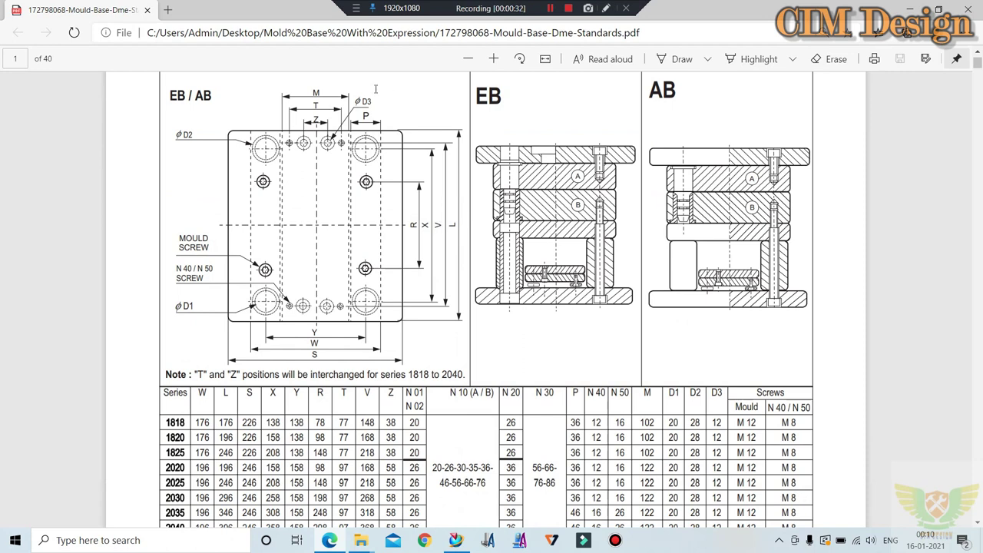
pyautogui.scroll(1, 452, 252)
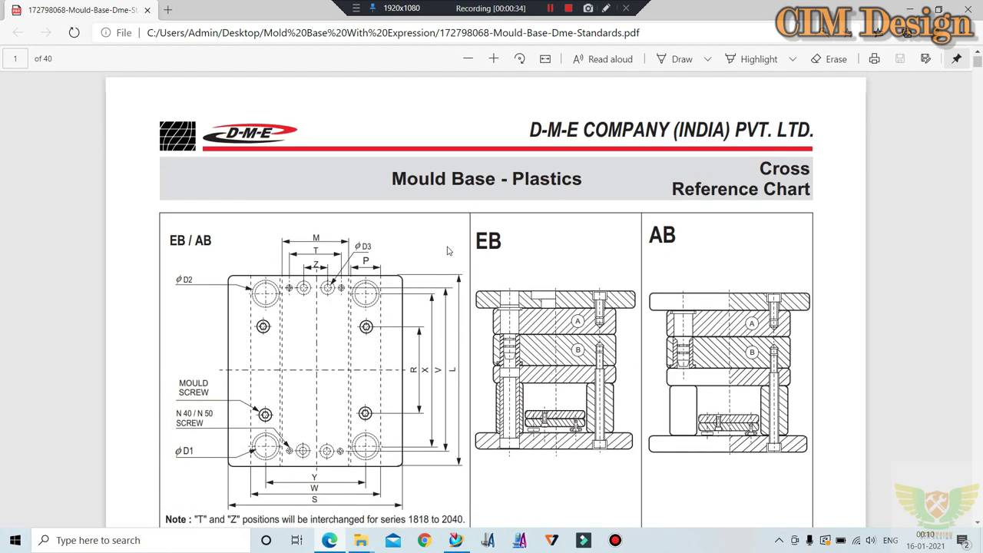
pyautogui.scroll(-1, 450, 223)
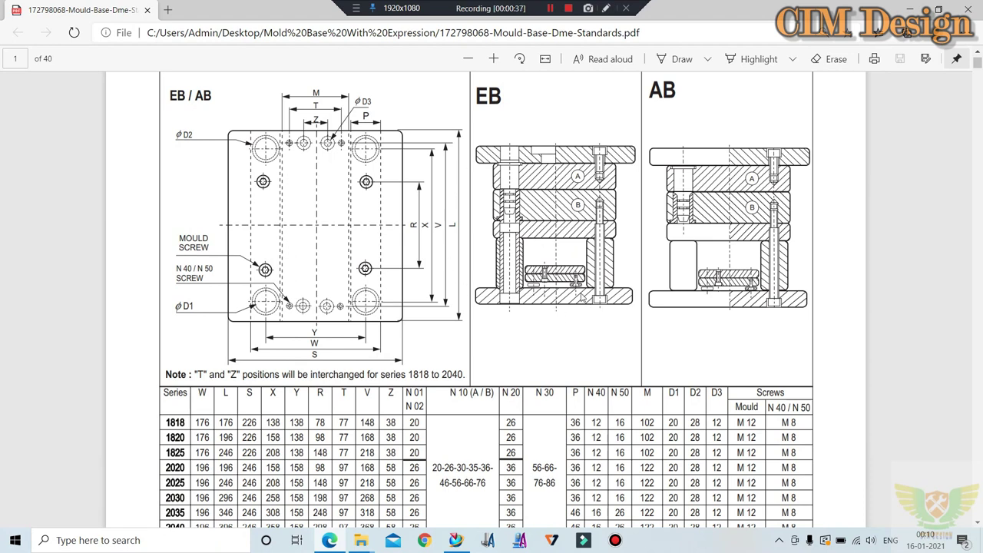
pyautogui.scroll(-2, 490, 284)
pyautogui.scroll(-1, 213, 286)
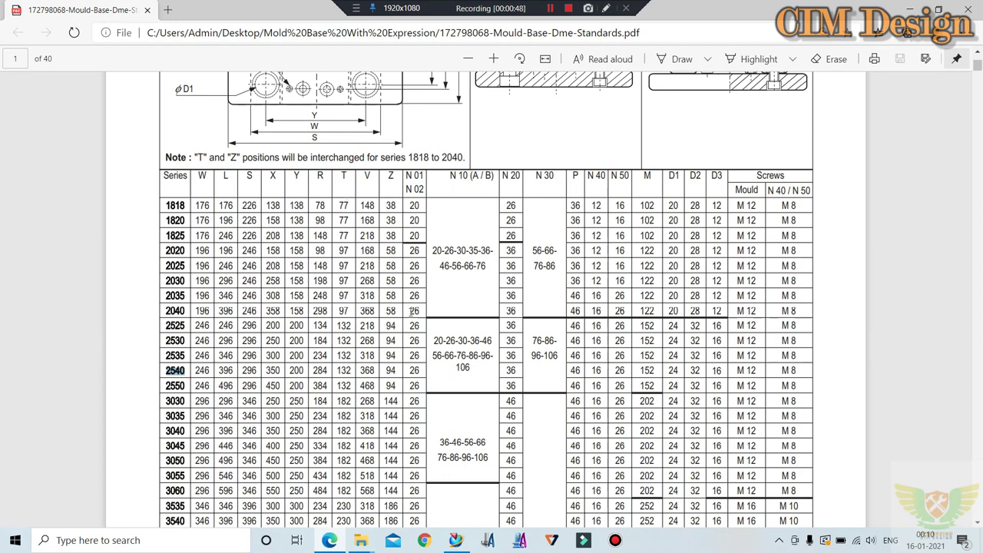
pyautogui.scroll(-3, 413, 311)
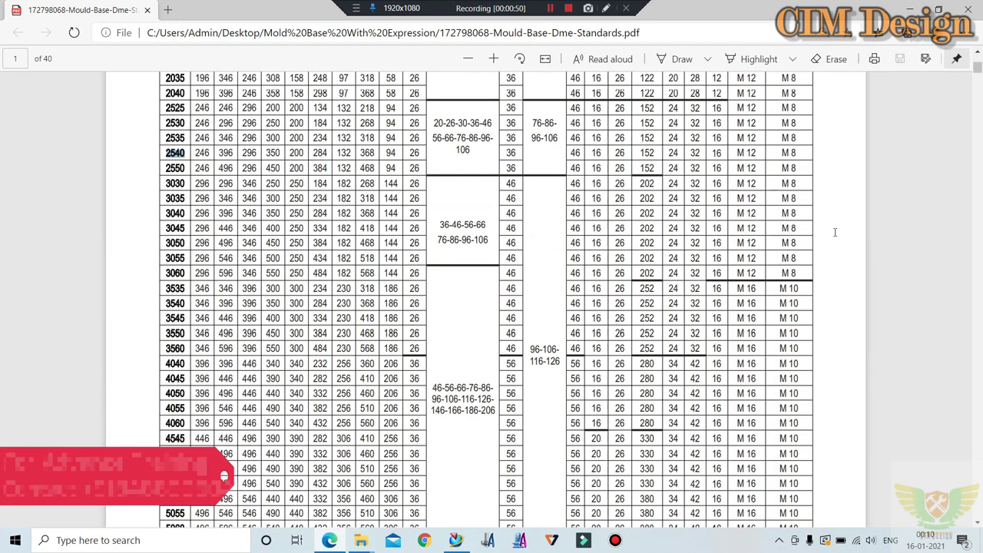
pyautogui.scroll(-15, 460, 247)
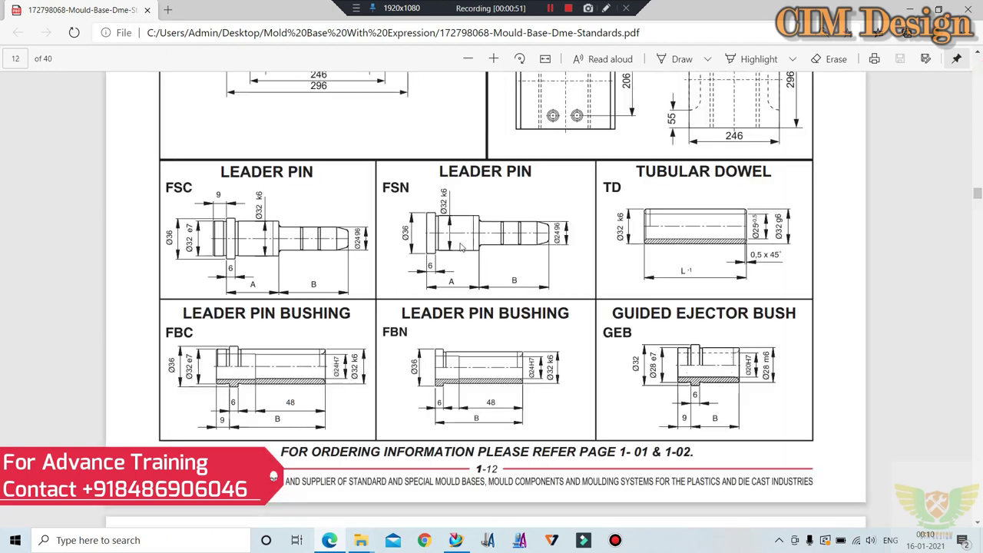
pyautogui.scroll(-5, 459, 247)
pyautogui.scroll(4, 460, 247)
pyautogui.scroll(2, 460, 247)
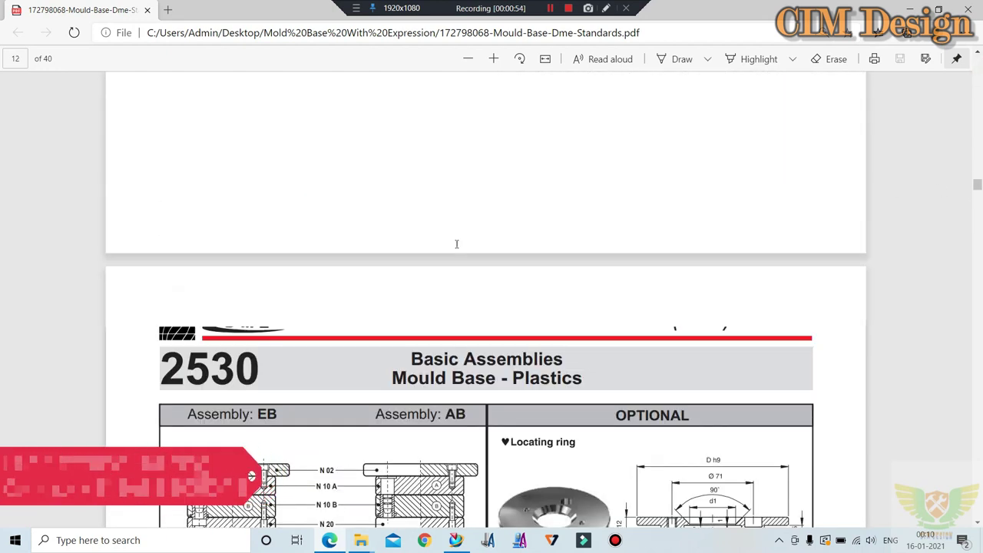
pyautogui.scroll(-6, 459, 248)
pyautogui.scroll(3, 459, 243)
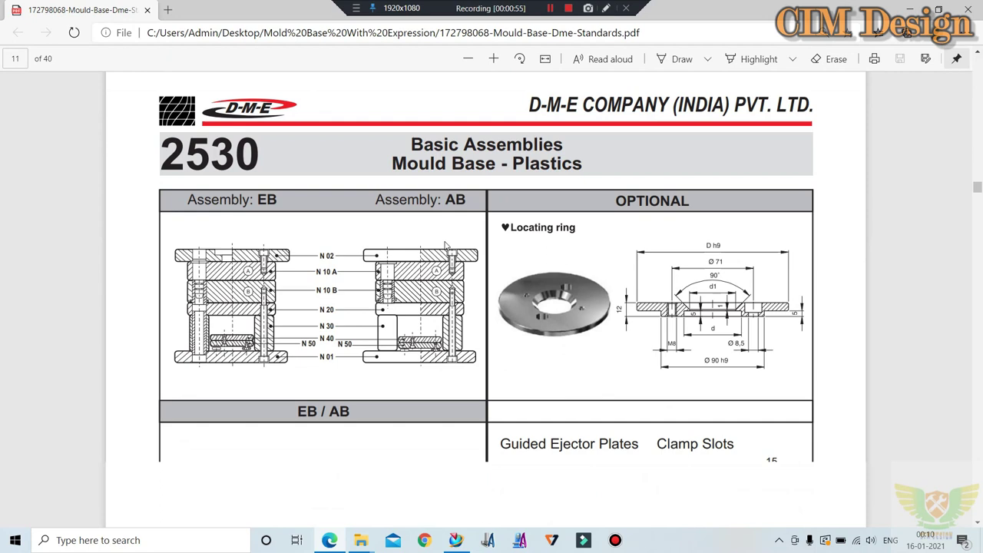
pyautogui.scroll(-3, 453, 244)
pyautogui.scroll(-5, 450, 242)
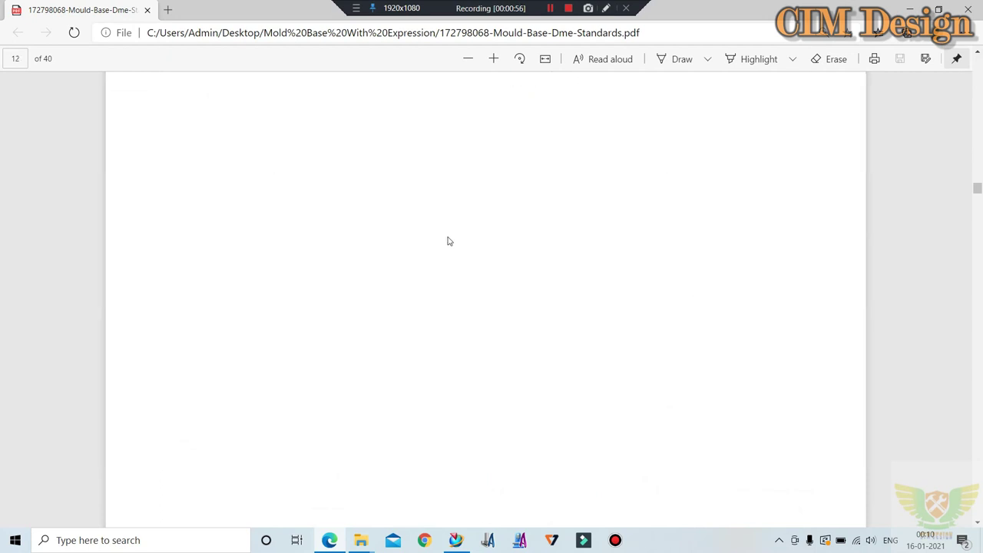
pyautogui.scroll(-3, 463, 224)
pyautogui.scroll(-2, 463, 224)
pyautogui.scroll(-3, 464, 227)
pyautogui.scroll(-2, 464, 225)
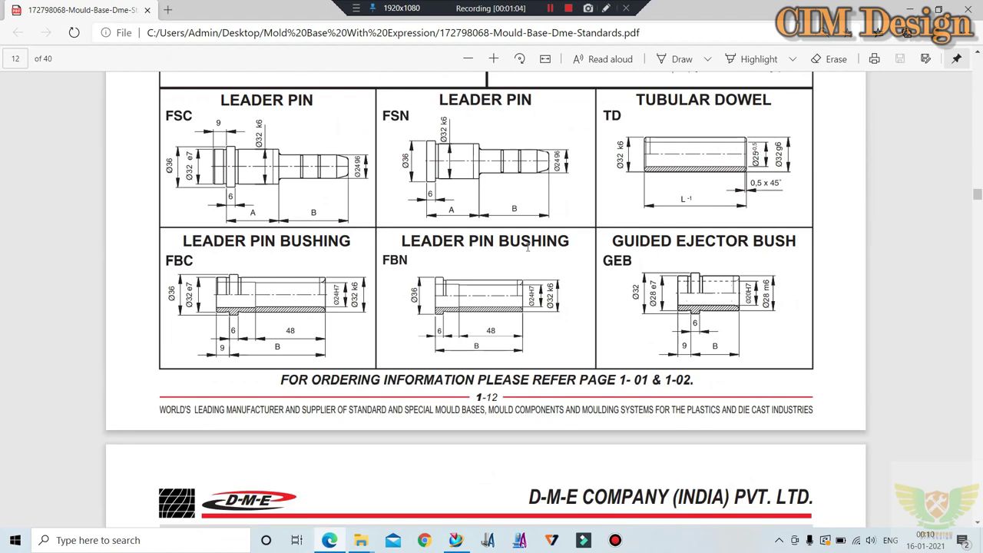
pyautogui.scroll(2, 527, 245)
pyautogui.scroll(-1, 547, 295)
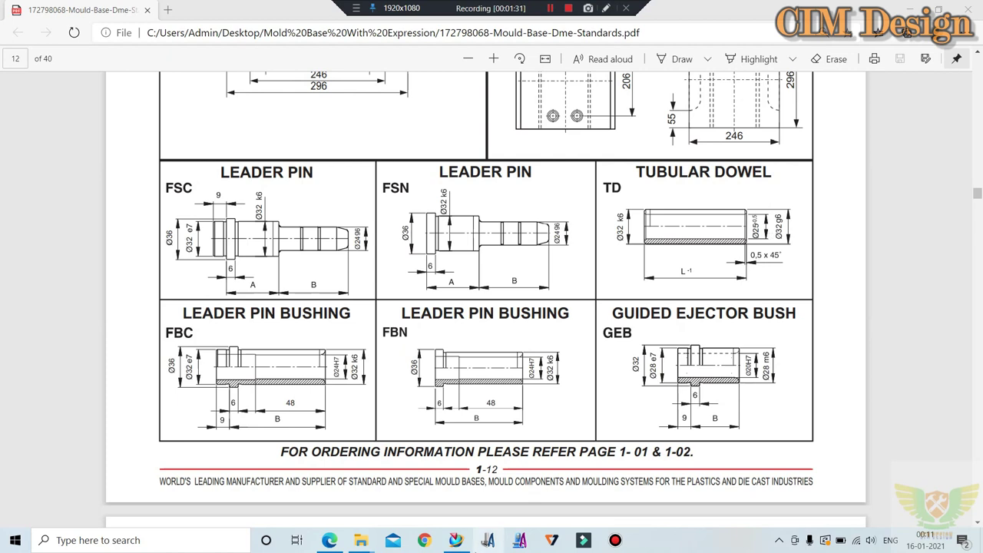
pyautogui.click(456, 540)
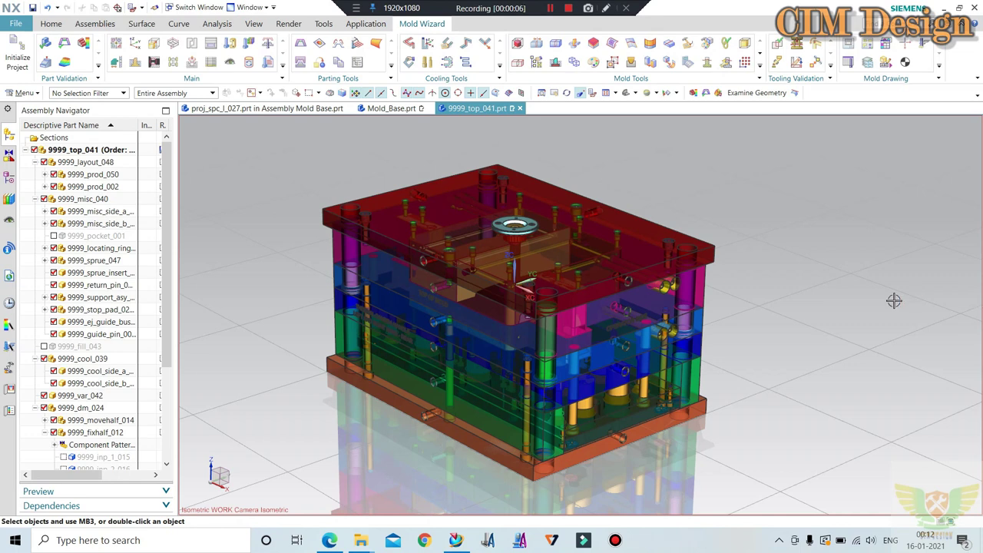
# - In Mold_Base.prt, make Cavity Plate the work part and open its Sketch (1) for editing
pyautogui.click(392, 109)
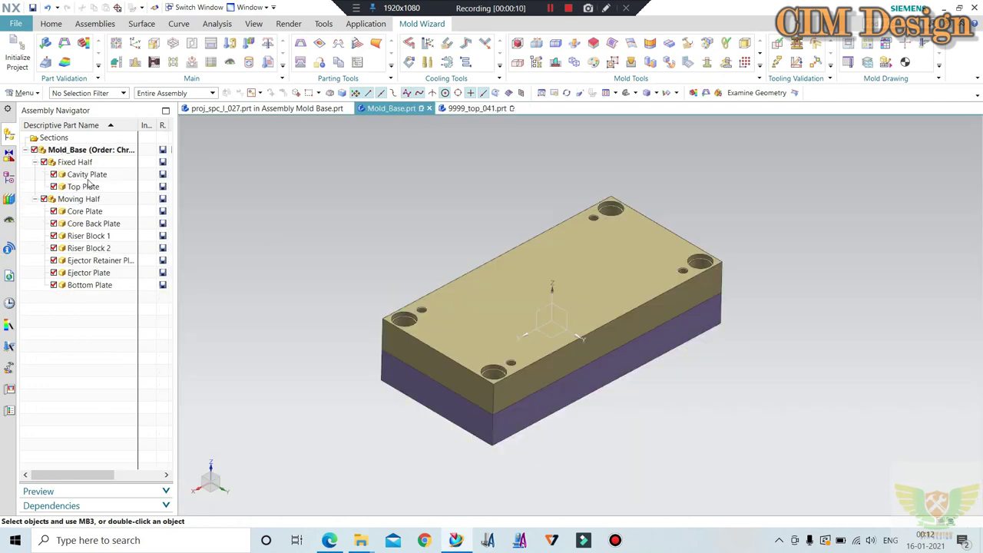
pyautogui.doubleClick(87, 175)
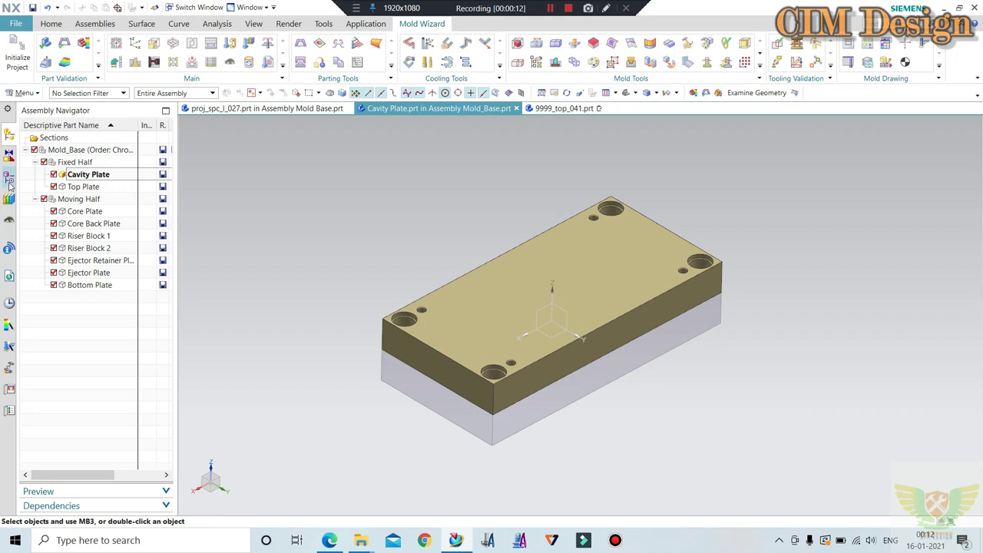
pyautogui.click(8, 181)
pyautogui.doubleClick(88, 199)
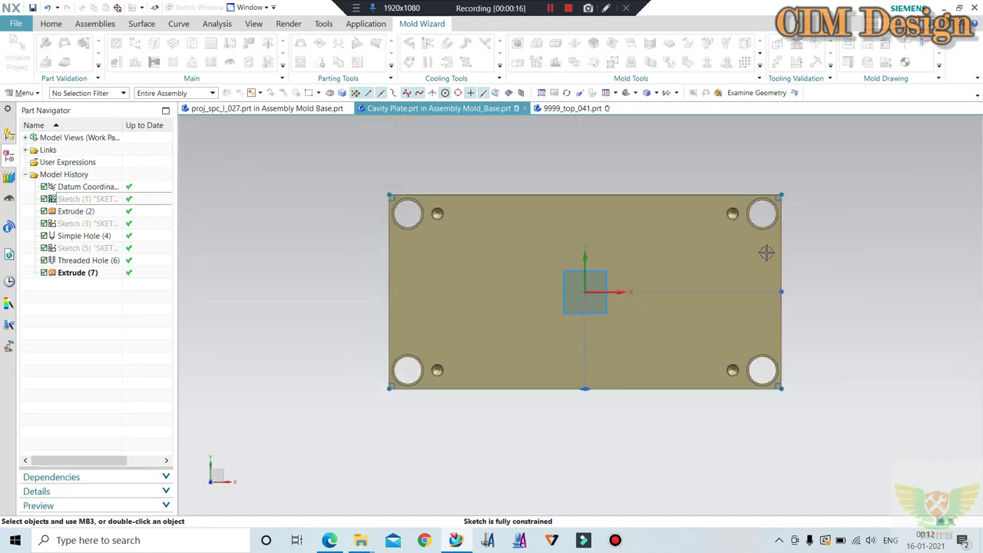
# - Set the 396 p8 length dimension to Keep Expression, Adjust Geometry, then edit it as a Formula
pyautogui.rightClick(101, 200)
pyautogui.click(140, 208)
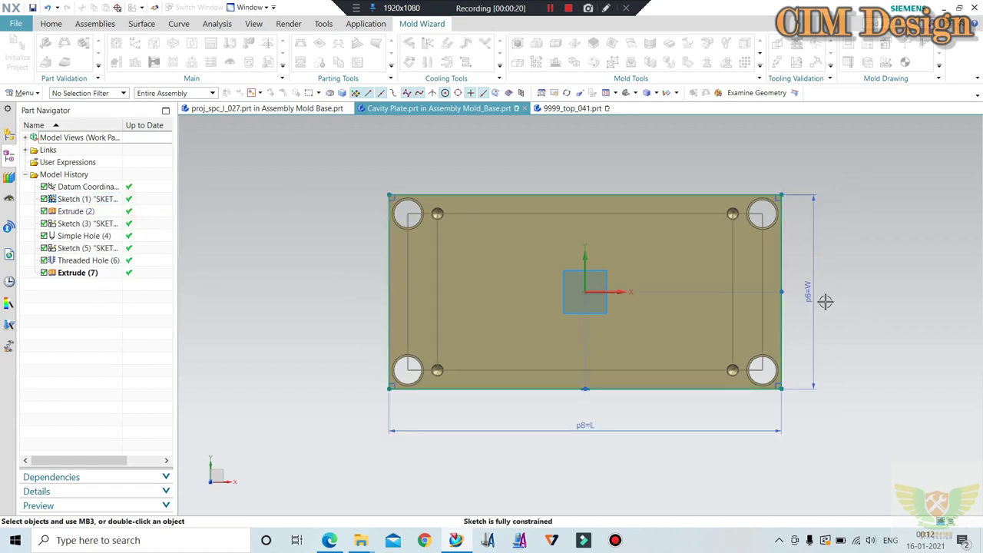
pyautogui.rightClick(588, 430)
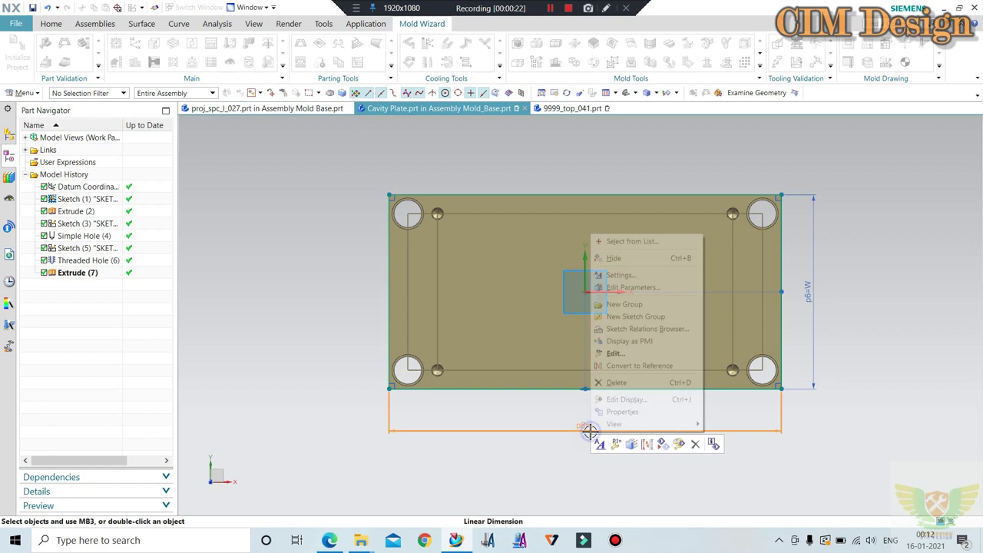
pyautogui.click(585, 424)
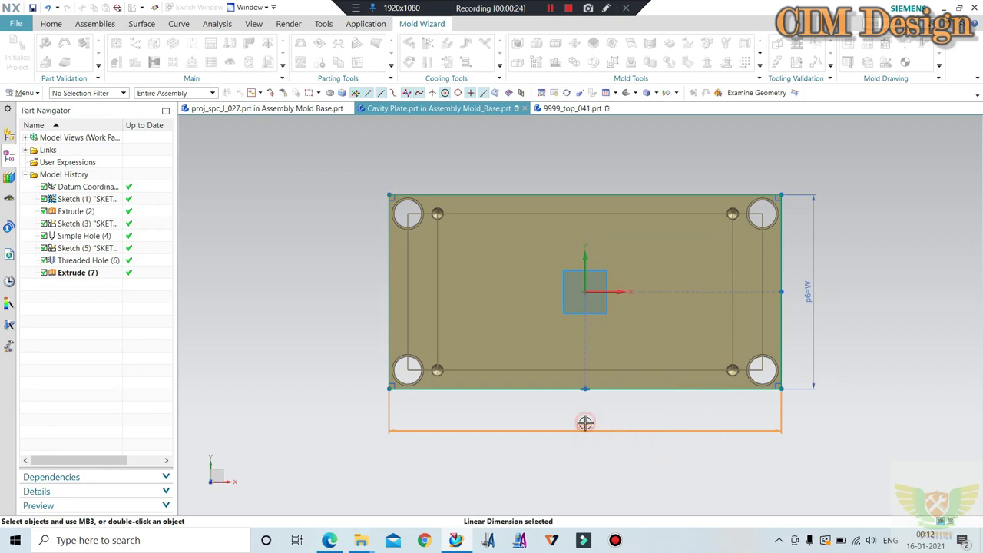
pyautogui.doubleClick(585, 423)
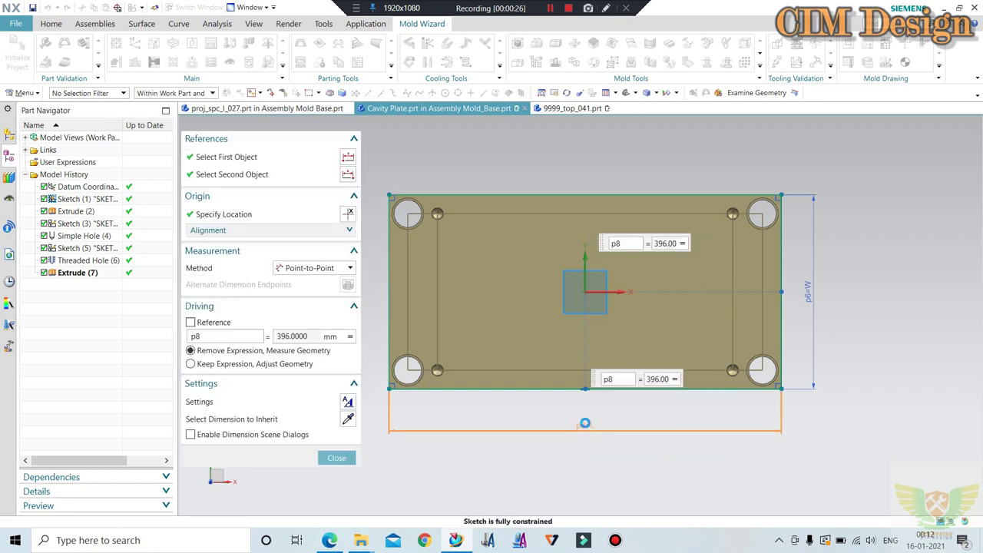
pyautogui.click(349, 337)
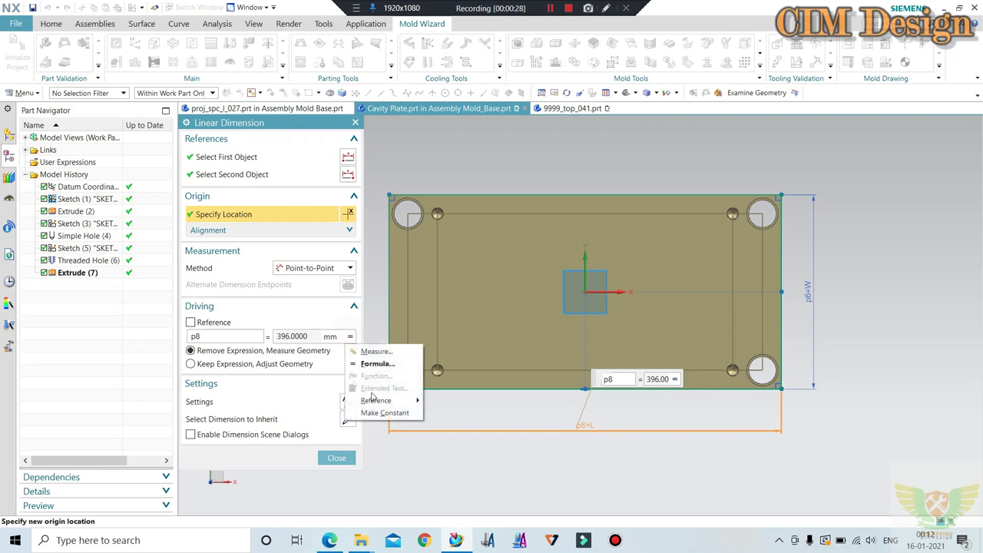
pyautogui.click(372, 412)
pyautogui.click(349, 336)
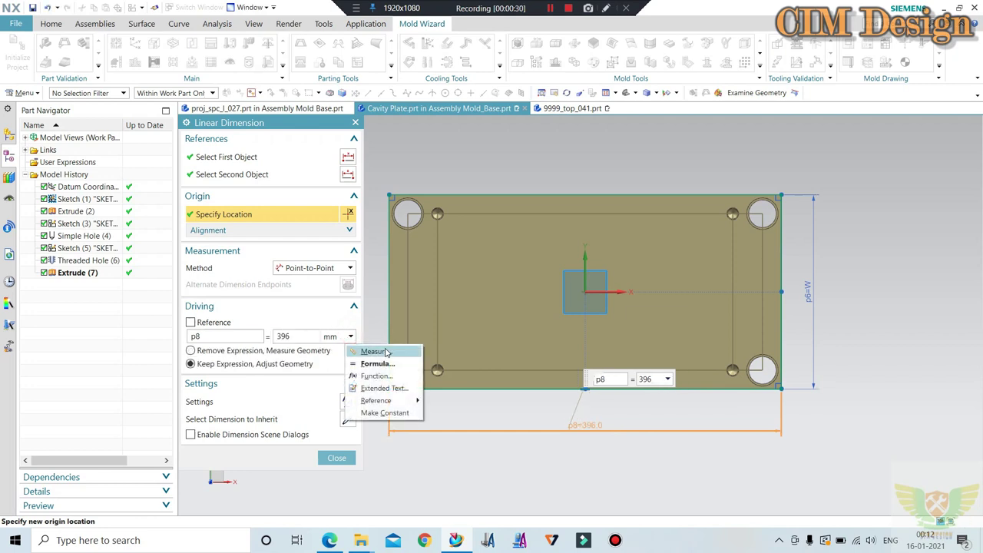
pyautogui.click(371, 364)
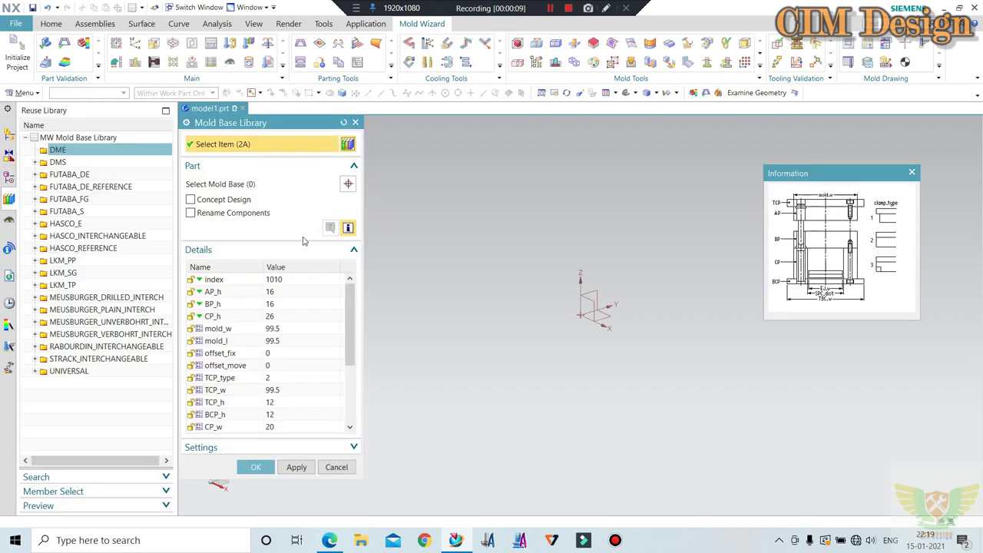
# - Choose DME index 2040 from the Value list and build the mould base
pyautogui.click(335, 279)
pyautogui.scroll(-5, 283, 338)
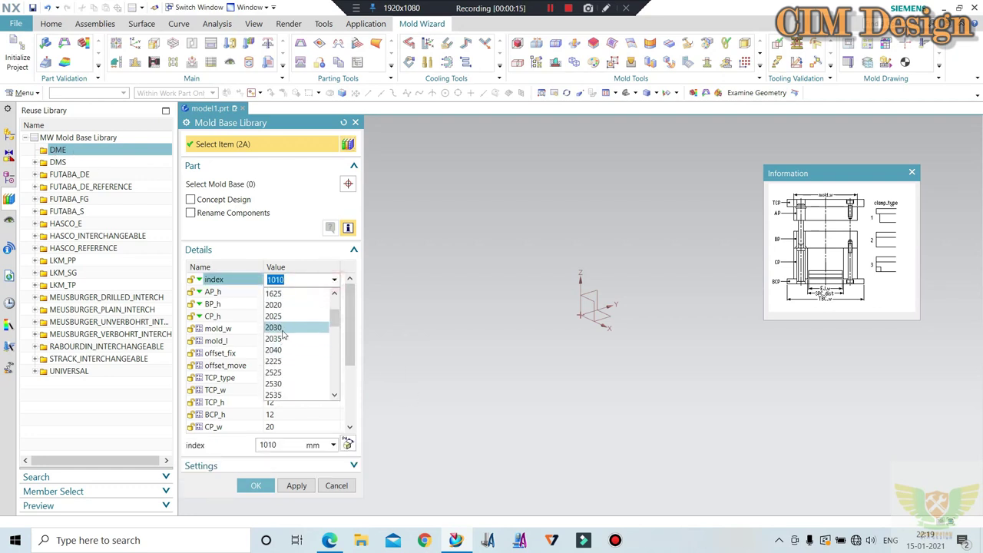
pyautogui.click(281, 349)
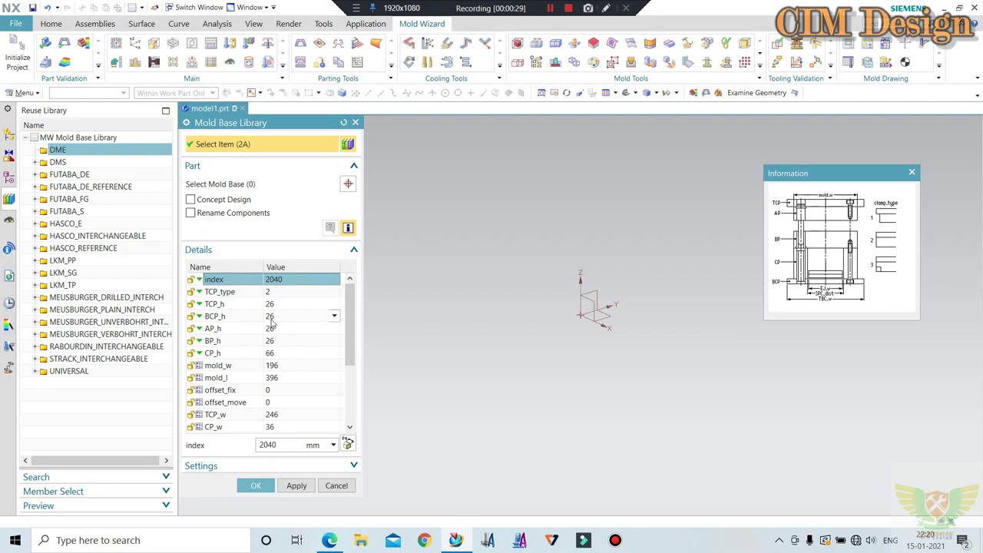
pyautogui.click(254, 486)
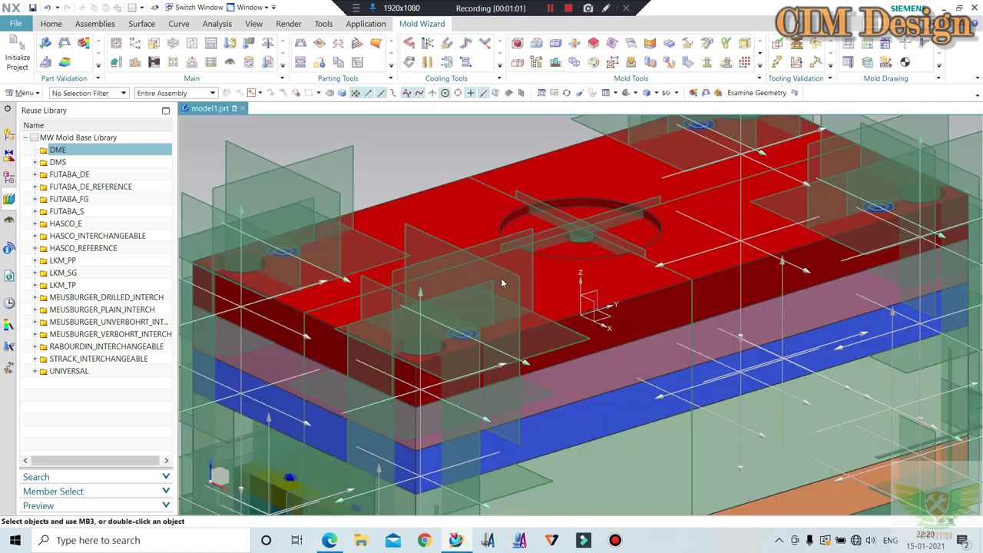
# - Hide all datum planes, axes and coordinate systems using Show and Hide (Ctrl+W)
pyautogui.scroll(-3, 569, 243)
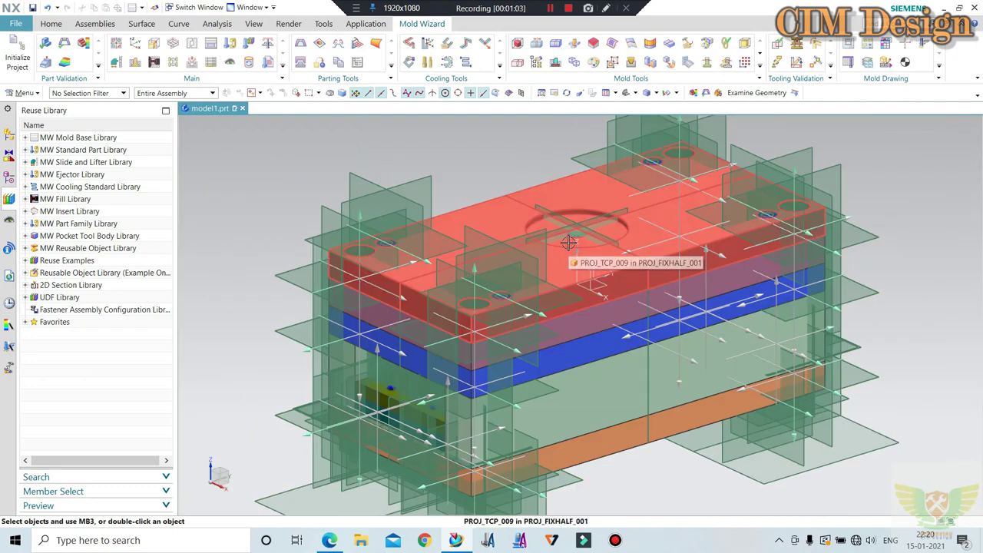
pyautogui.hotkey('ctrl', 'w')
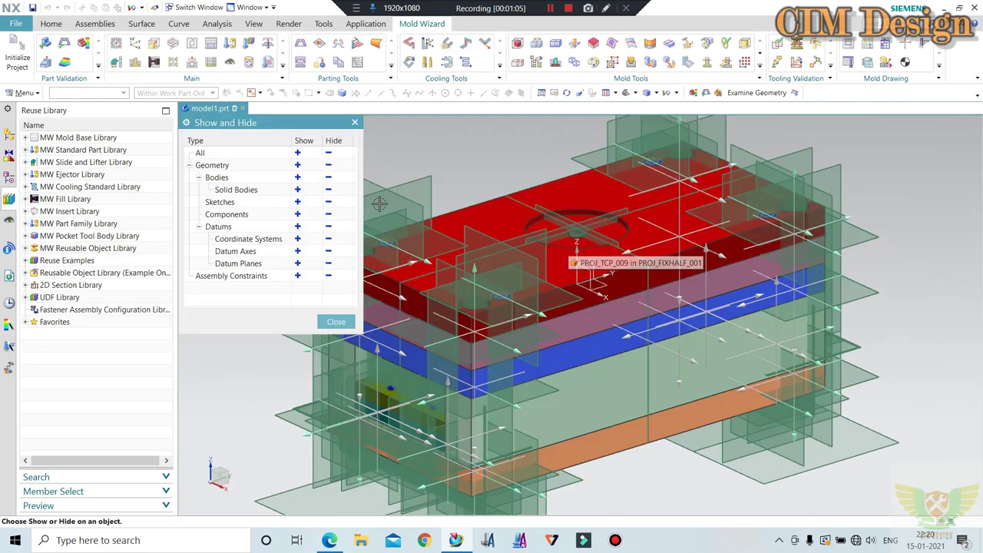
pyautogui.click(330, 227)
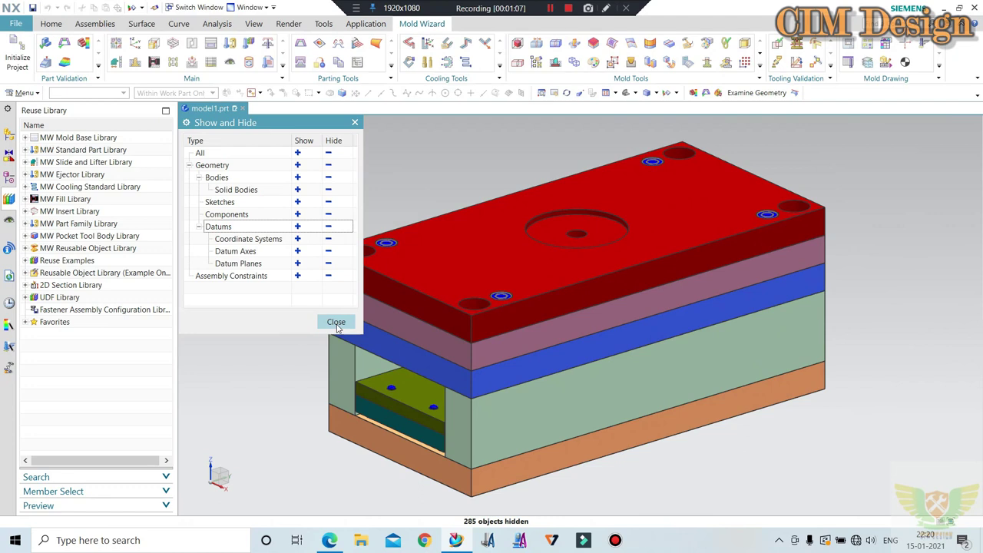
pyautogui.click(335, 321)
# - Switch to the D-M-E catalogue PDF in Edge
pyautogui.moveTo(337, 319)
pyautogui.mouseDown(button='middle')
pyautogui.moveTo(500, 294)
pyautogui.moveTo(538, 325)
pyautogui.moveTo(524, 323)
pyautogui.moveTo(507, 302)
pyautogui.moveTo(507, 314)
pyautogui.moveTo(570, 317)
pyautogui.moveTo(544, 279)
pyautogui.moveTo(555, 238)
pyautogui.moveTo(544, 297)
pyautogui.moveTo(564, 332)
pyautogui.moveTo(553, 321)
pyautogui.moveTo(530, 330)
pyautogui.mouseUp(button='middle')
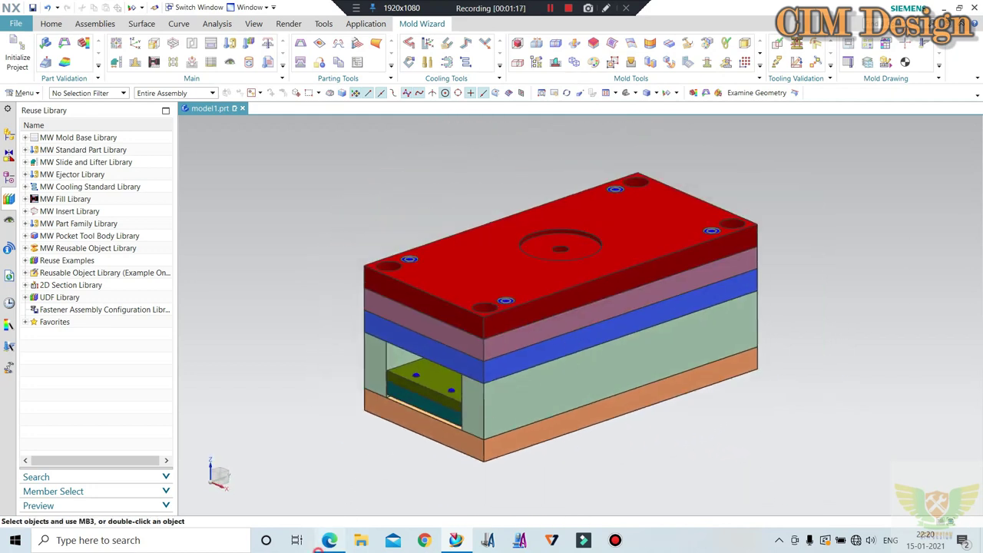
pyautogui.click(329, 540)
pyautogui.scroll(-1, 431, 256)
# - Scroll the D-M-E catalogue to page 10, the 2040 Basic Assemblies page
pyautogui.scroll(2, 387, 182)
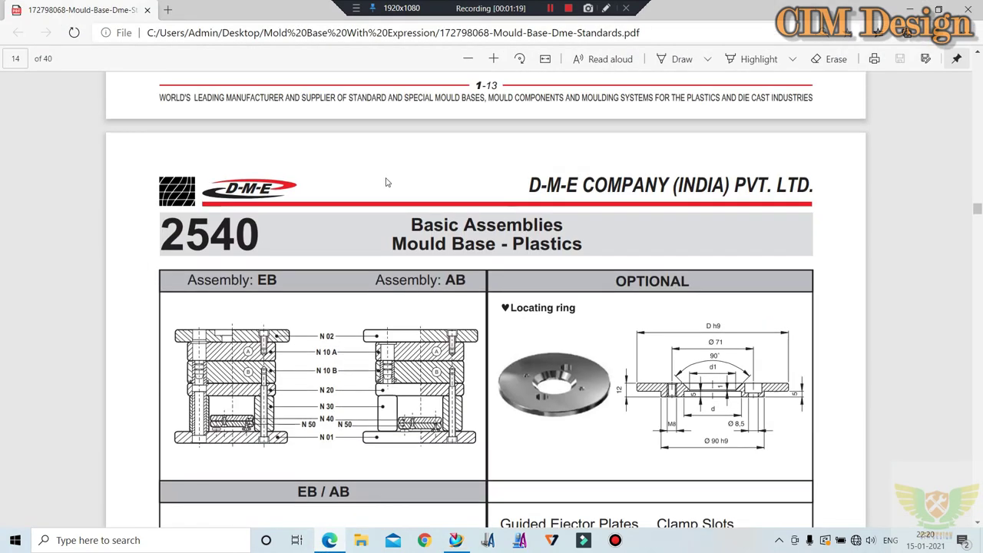
pyautogui.scroll(-1, 325, 200)
pyautogui.scroll(3, 394, 217)
pyautogui.scroll(4, 394, 218)
pyautogui.scroll(5, 430, 219)
pyautogui.scroll(5, 469, 221)
pyautogui.scroll(4, 514, 223)
pyautogui.click(980, 142)
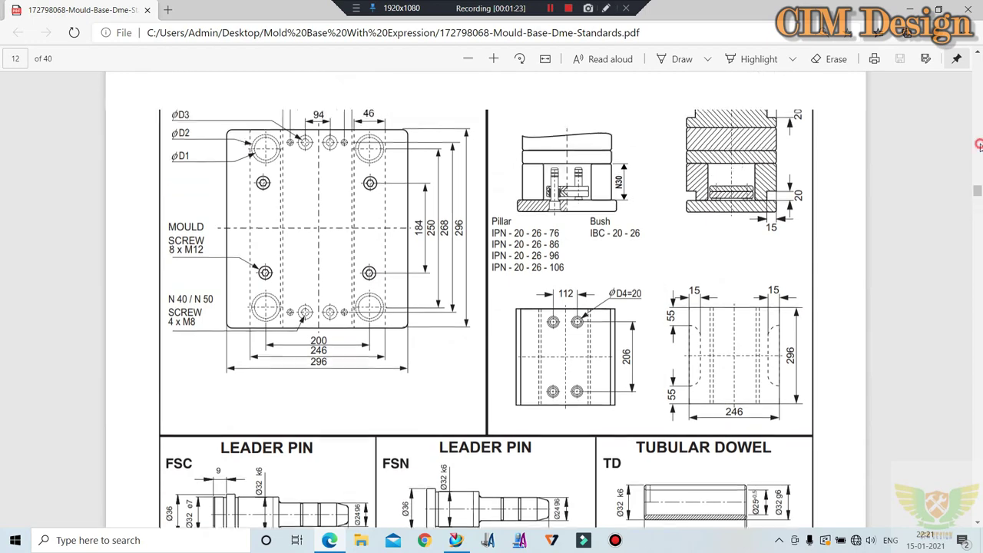
pyautogui.moveTo(980, 142); pyautogui.dragTo(976, 62)
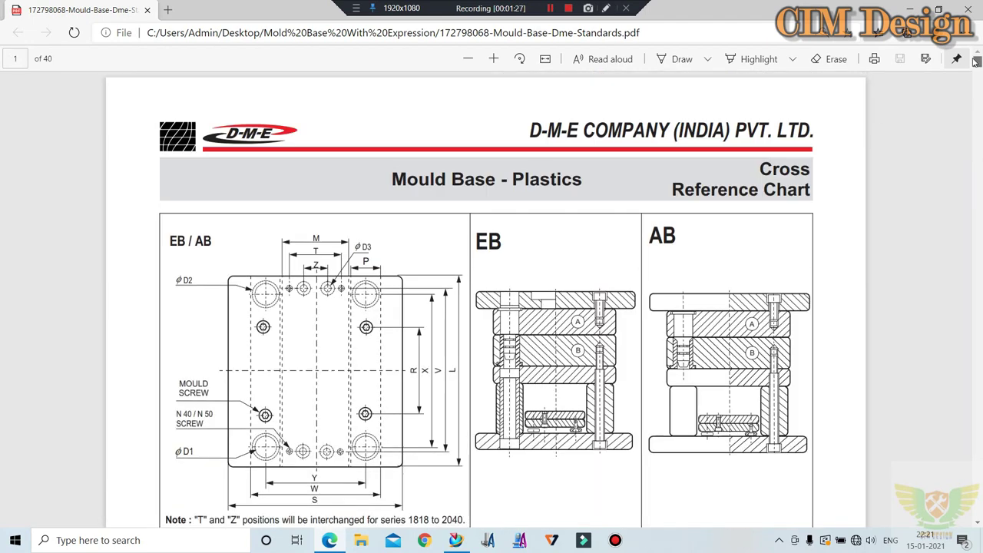
pyautogui.scroll(-3, 407, 260)
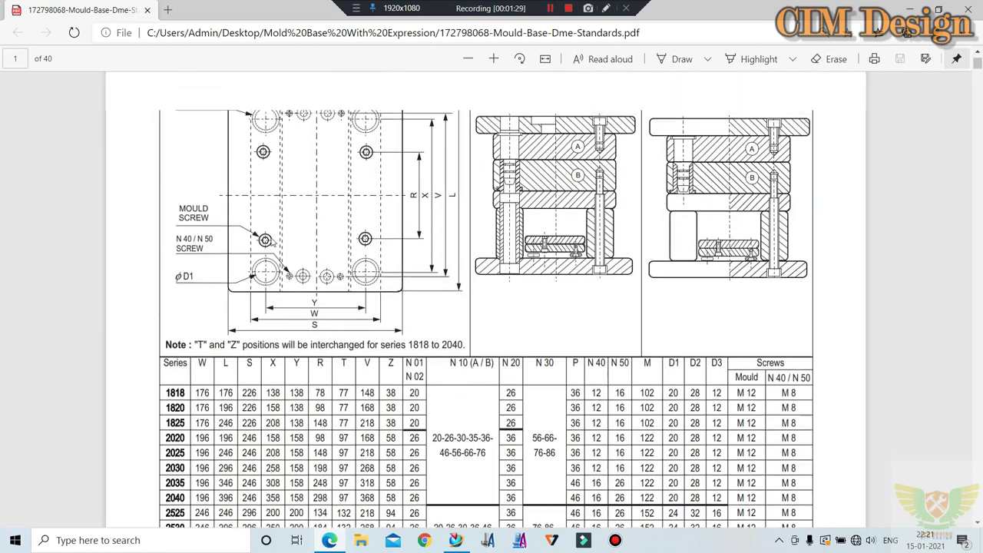
pyautogui.scroll(2, 300, 166)
pyautogui.scroll(-3, 412, 235)
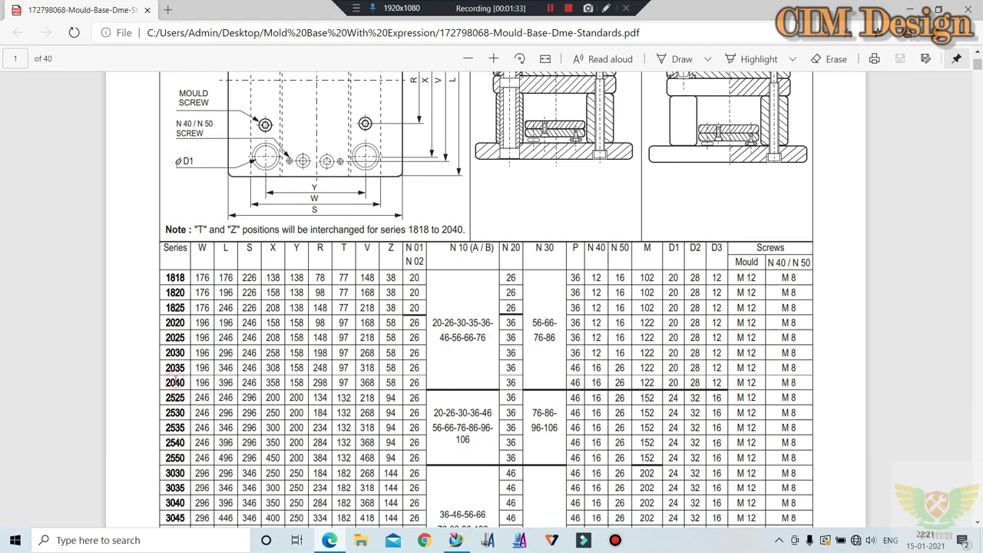
pyautogui.scroll(-5, 391, 393)
pyautogui.scroll(-5, 391, 393)
pyautogui.scroll(-5, 486, 291)
pyautogui.scroll(-5, 486, 292)
pyautogui.scroll(5, 486, 292)
pyautogui.scroll(-5, 486, 292)
pyautogui.scroll(-5, 980, 344)
pyautogui.scroll(-5, 980, 344)
pyautogui.scroll(-5, 981, 343)
pyautogui.scroll(-5, 980, 344)
pyautogui.scroll(-2, 981, 344)
pyautogui.scroll(-5, 981, 343)
pyautogui.scroll(-3, 981, 344)
pyautogui.scroll(-3, 980, 343)
pyautogui.scroll(-3, 981, 343)
pyautogui.scroll(-5, 981, 343)
pyautogui.scroll(-3, 981, 343)
pyautogui.scroll(-3, 980, 343)
pyautogui.scroll(-2, 824, 292)
pyautogui.scroll(-5, 825, 292)
pyautogui.scroll(-5, 824, 292)
pyautogui.scroll(-3, 576, 275)
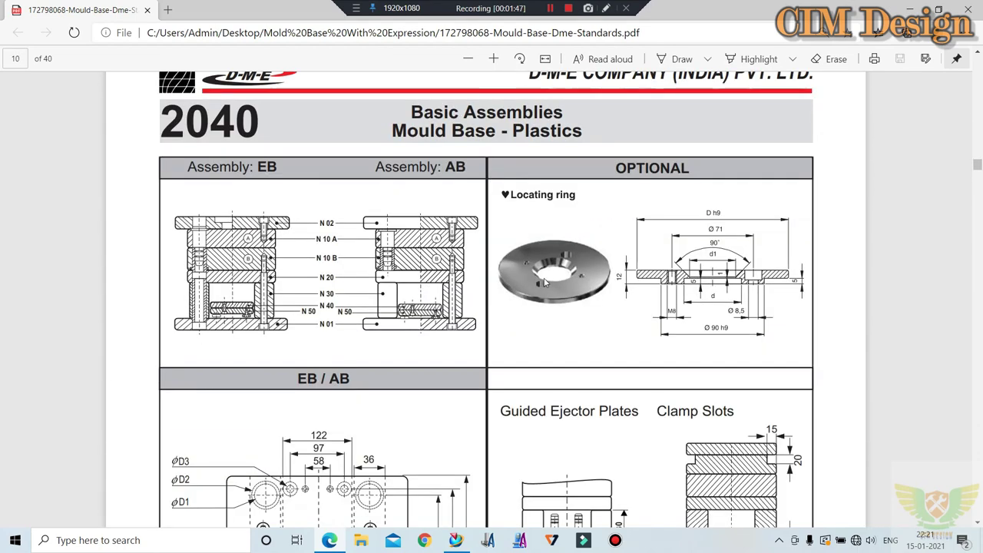
pyautogui.scroll(-1, 545, 283)
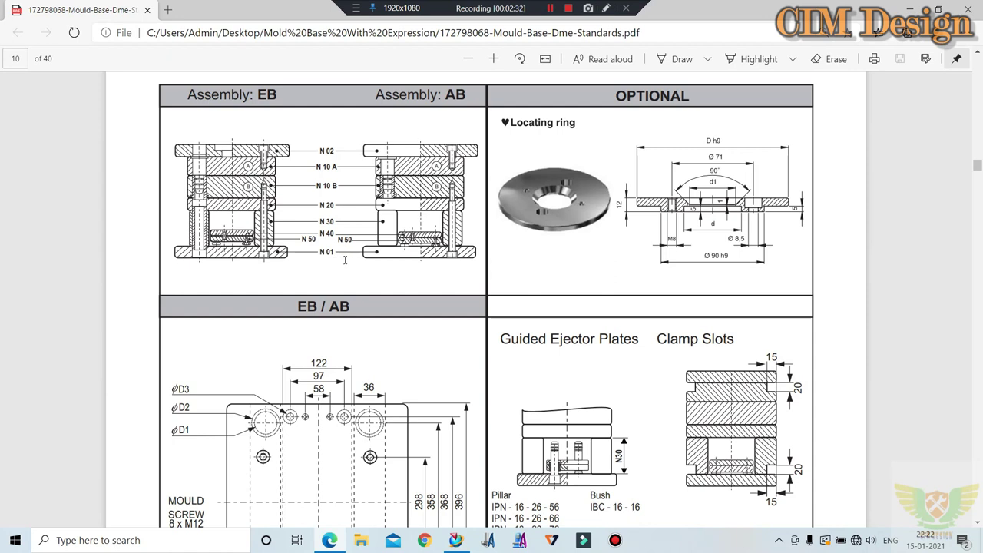
# - View the 2040 EB/AB plate drawing (246 × 396, 8 × M12 screws), then return to NX
pyautogui.scroll(1, 341, 255)
pyautogui.scroll(-4, 341, 256)
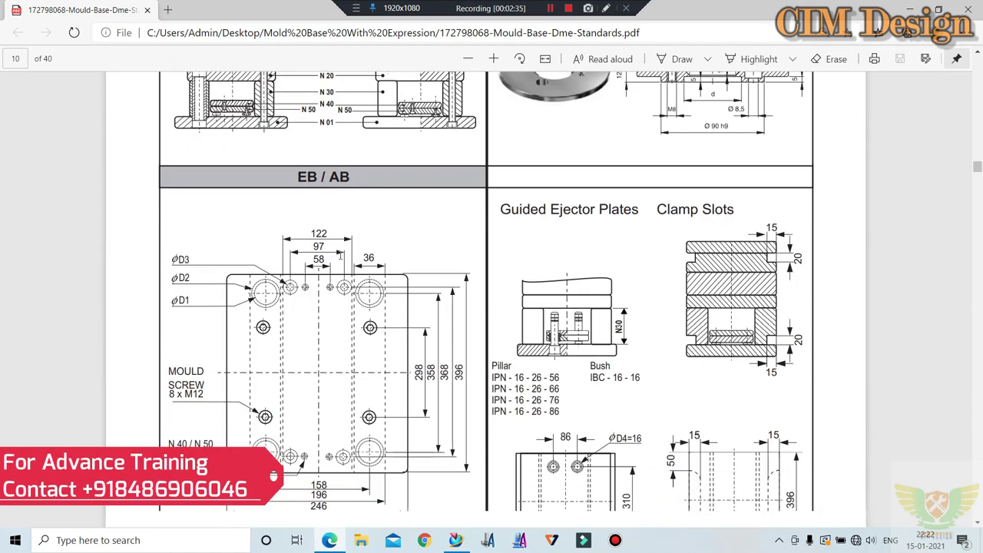
pyautogui.scroll(-1, 340, 256)
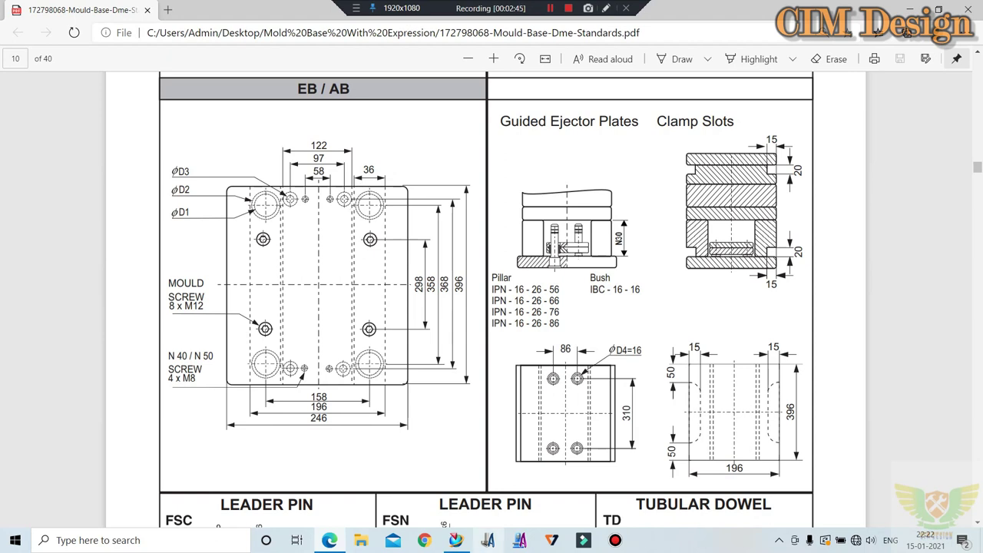
pyautogui.click(456, 540)
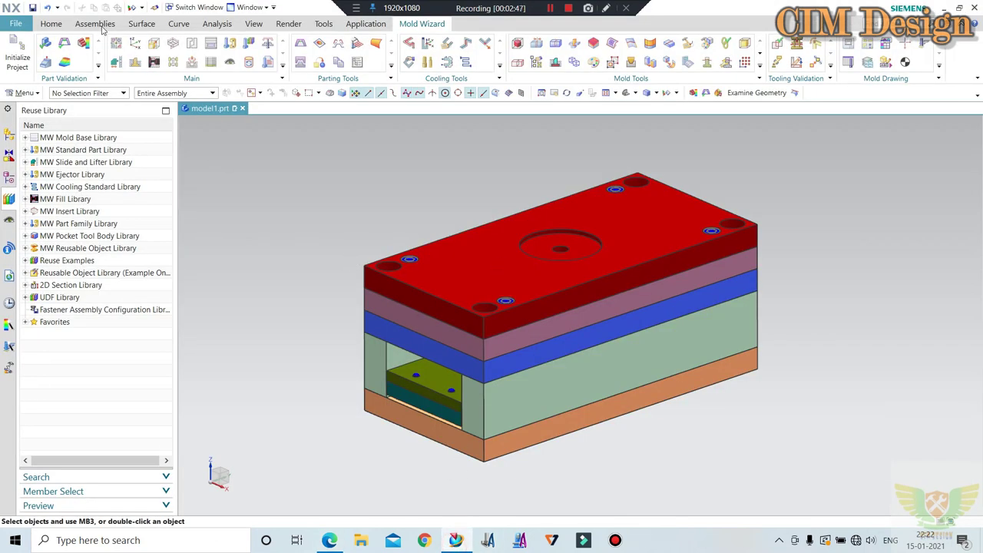
pyautogui.click(47, 25)
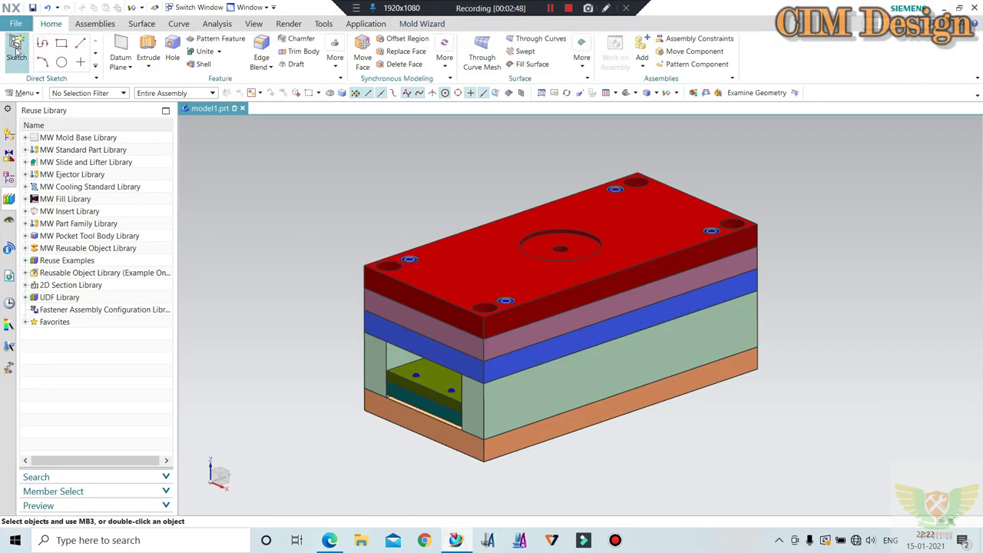
pyautogui.moveTo(413, 302); pyautogui.dragTo(434, 274, button='middle')
pyautogui.middleClick(434, 274)
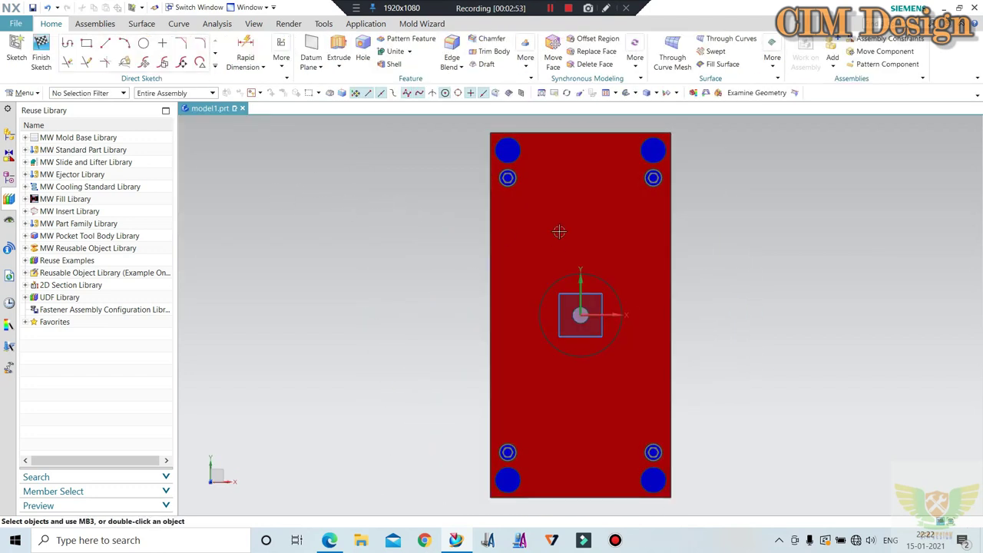
pyautogui.press('d')
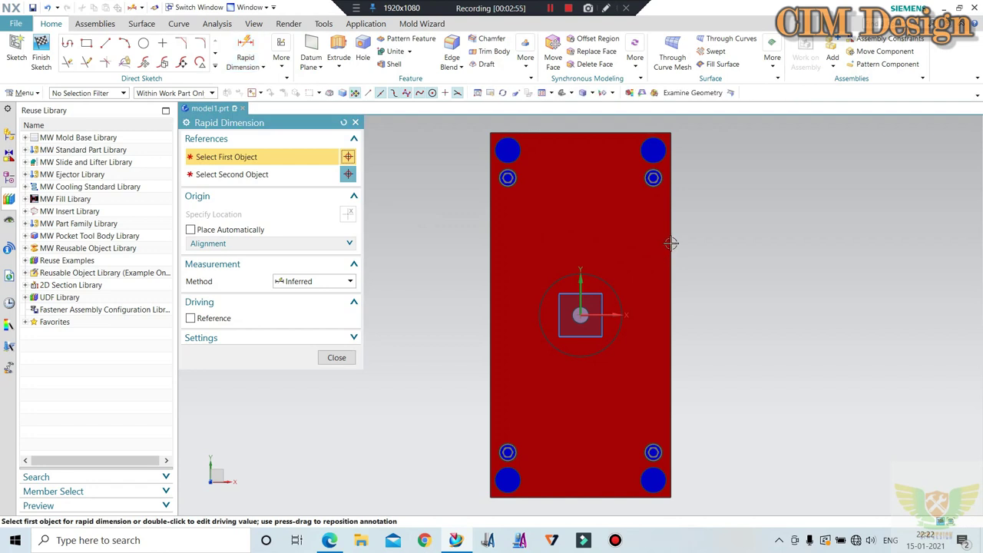
pyautogui.click(211, 93)
pyautogui.click(172, 104)
pyautogui.click(668, 136)
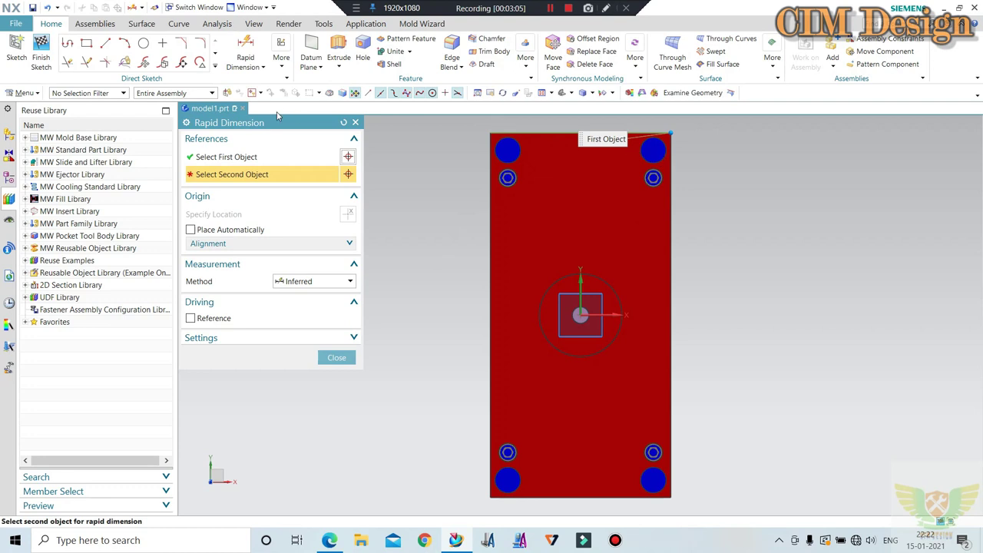
pyautogui.moveTo(575, 234); pyautogui.dragTo(534, 311, button='middle')
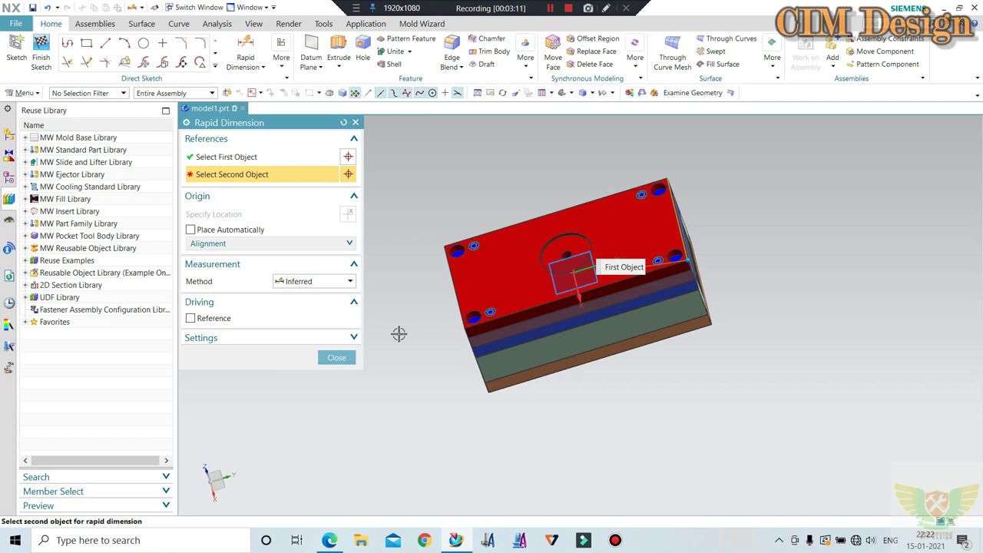
pyautogui.click(336, 357)
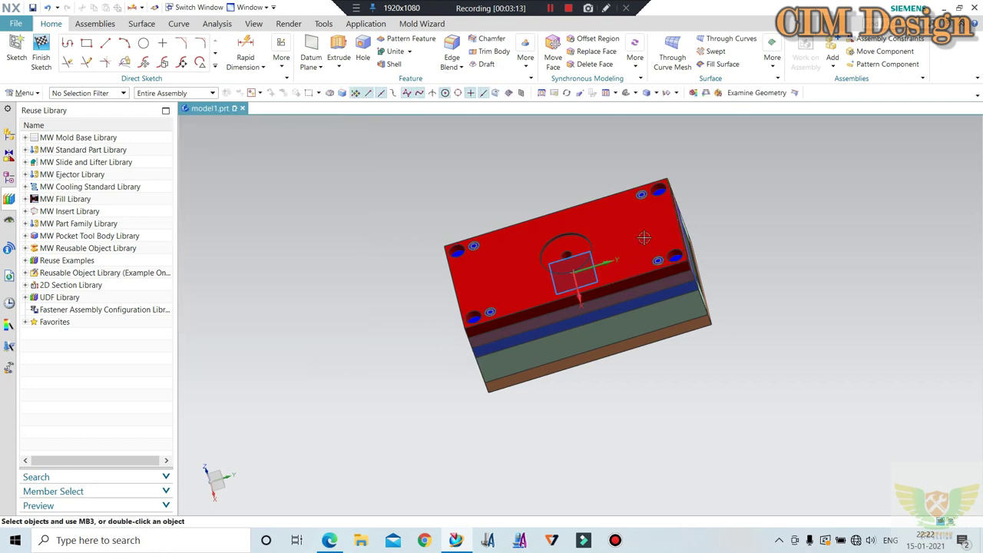
pyautogui.moveTo(644, 238); pyautogui.dragTo(807, 279, button='middle')
pyautogui.press('F8')
pyautogui.click(16, 23)
pyautogui.click(511, 195)
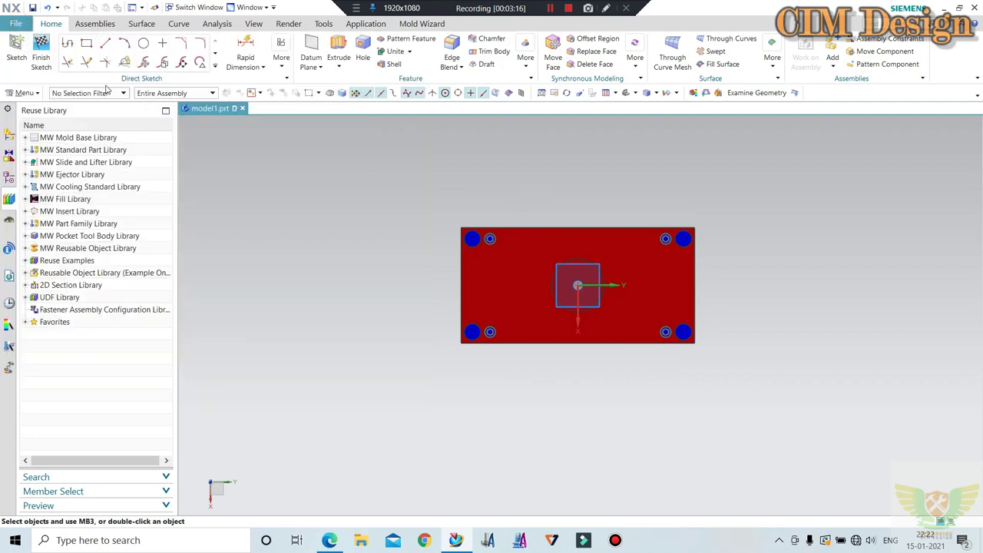
pyautogui.press('Home')
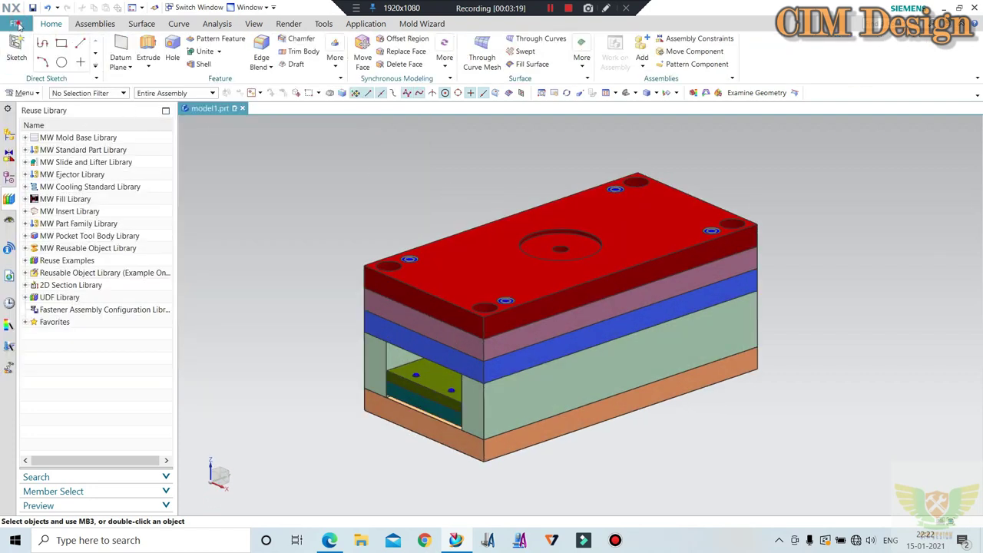
pyautogui.click(17, 25)
# - Create a new Model part and sketch a rectangle on the default plane
pyautogui.click(419, 191)
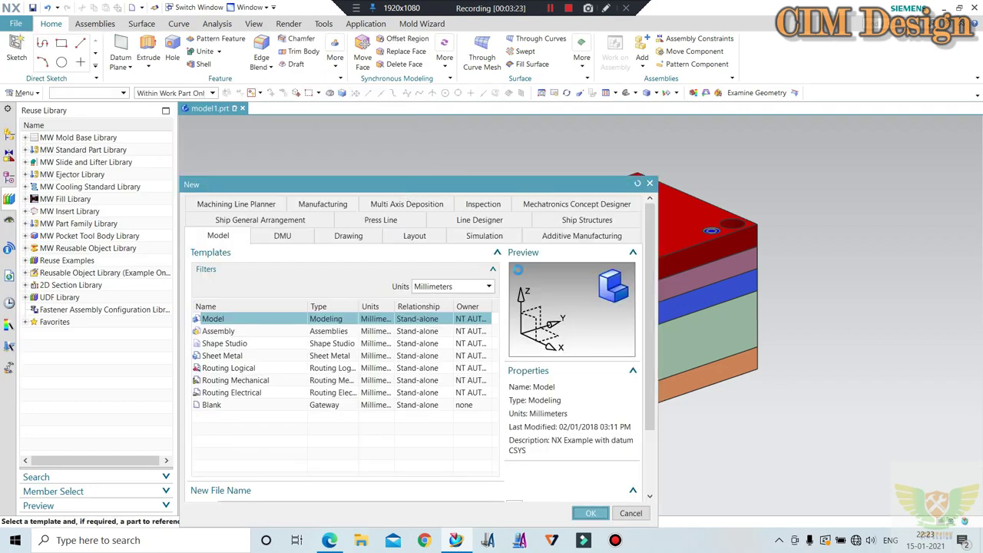
pyautogui.click(596, 511)
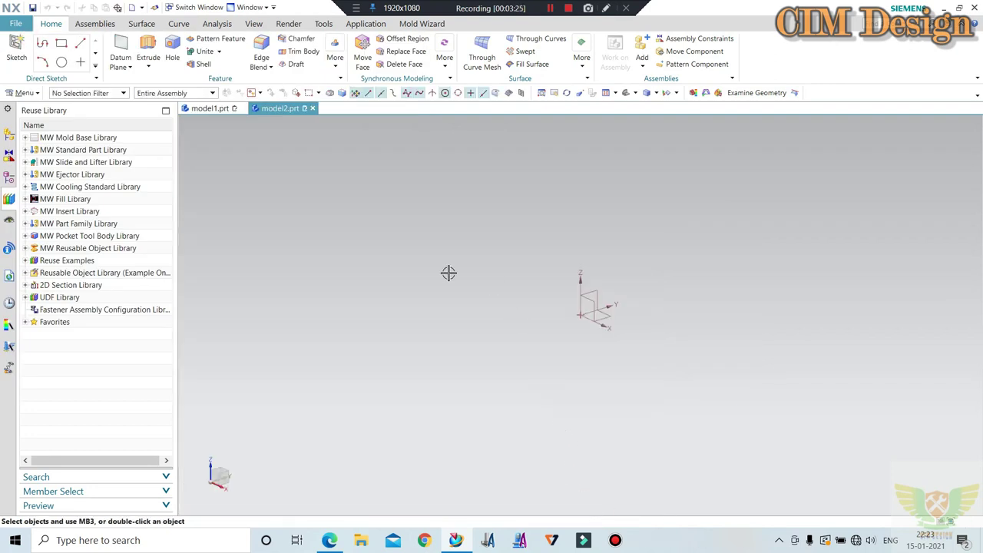
pyautogui.click(15, 46)
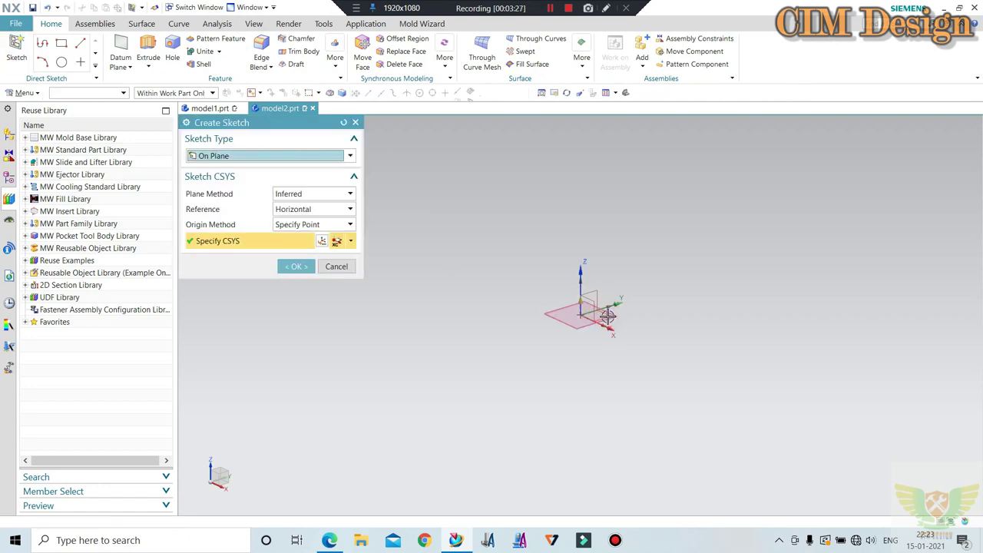
pyautogui.middleClick(551, 205)
pyautogui.click(88, 42)
pyautogui.click(379, 231)
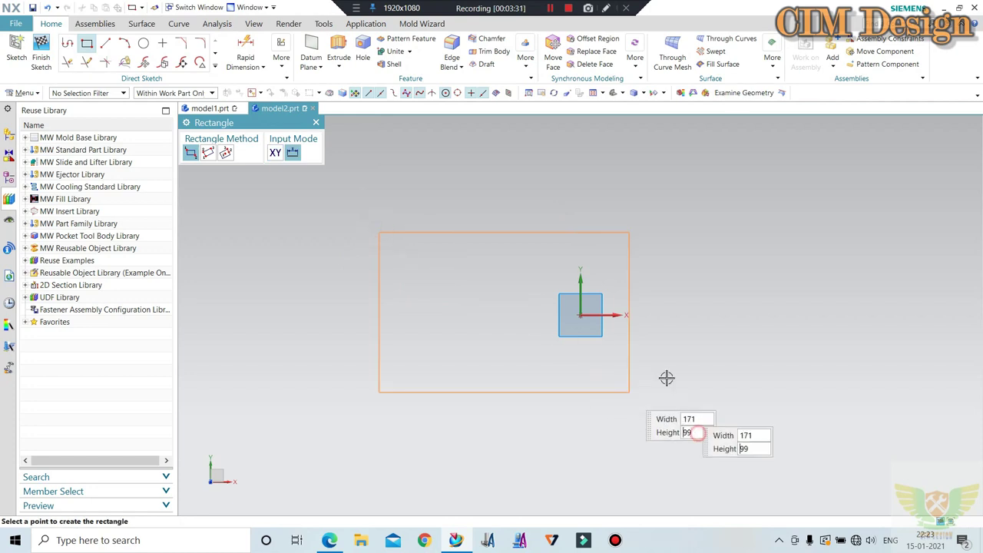
pyautogui.click(804, 492)
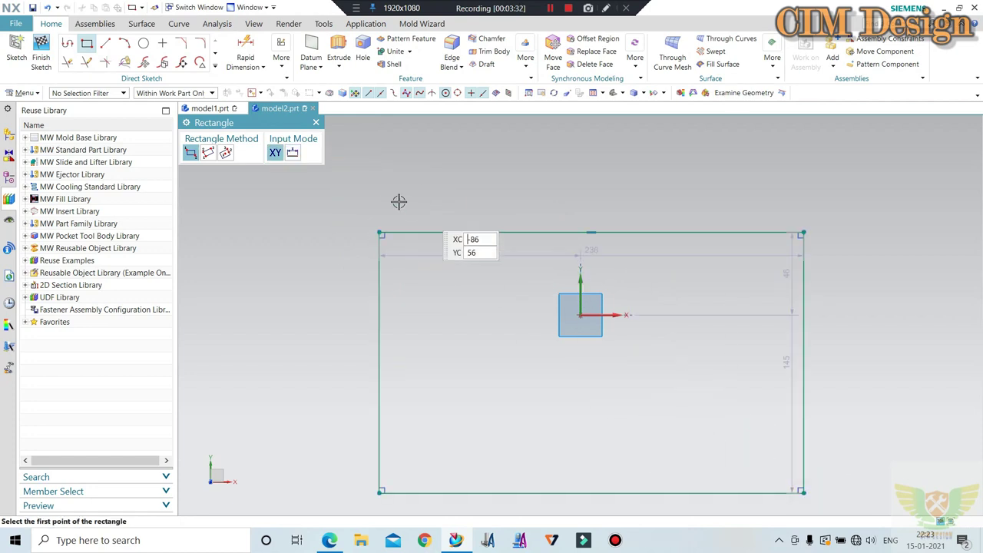
pyautogui.click(316, 123)
# - Dimension the rectangle's top edge at 236 and view its p0 formula in Expressions
pyautogui.moveTo(593, 233); pyautogui.dragTo(577, 171)
pyautogui.doubleClick(584, 171)
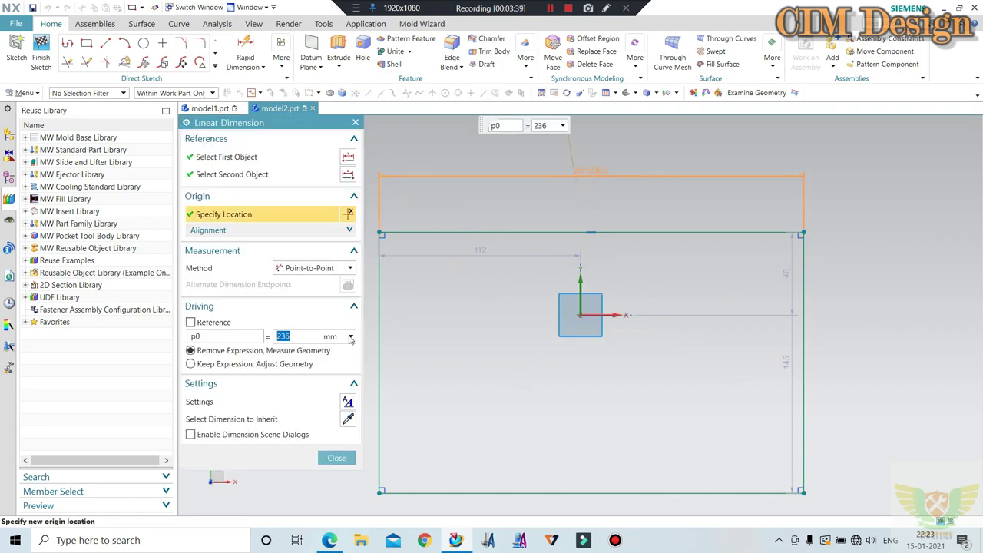
pyautogui.click(350, 338)
pyautogui.click(375, 363)
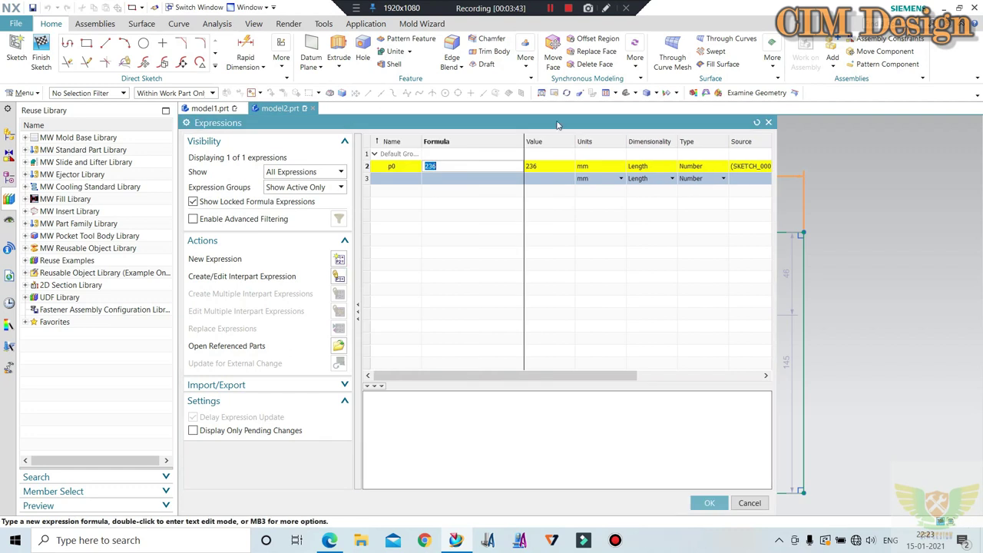
pyautogui.click(768, 122)
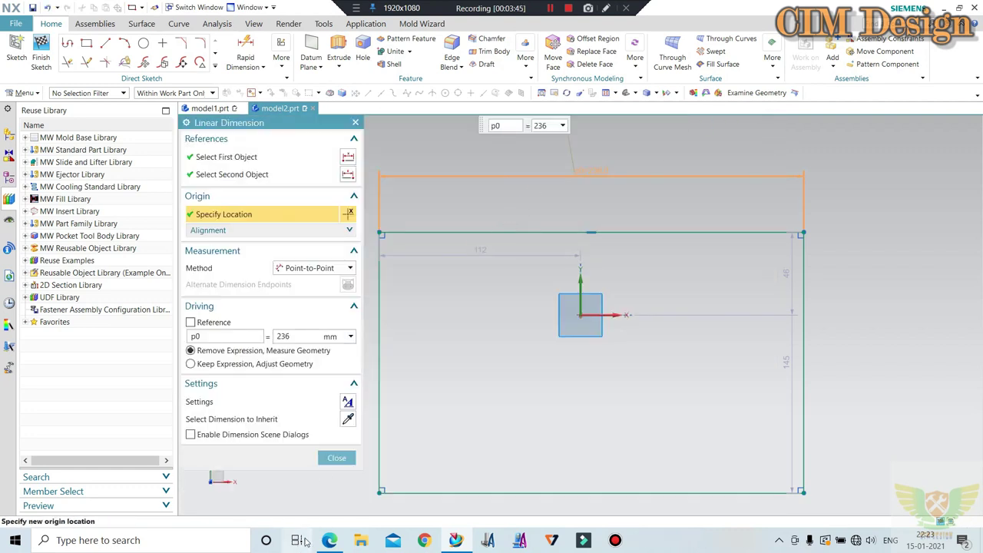
pyautogui.click(337, 458)
# - Close the scratch model2.prt without saving
pyautogui.scroll(-3, 503, 243)
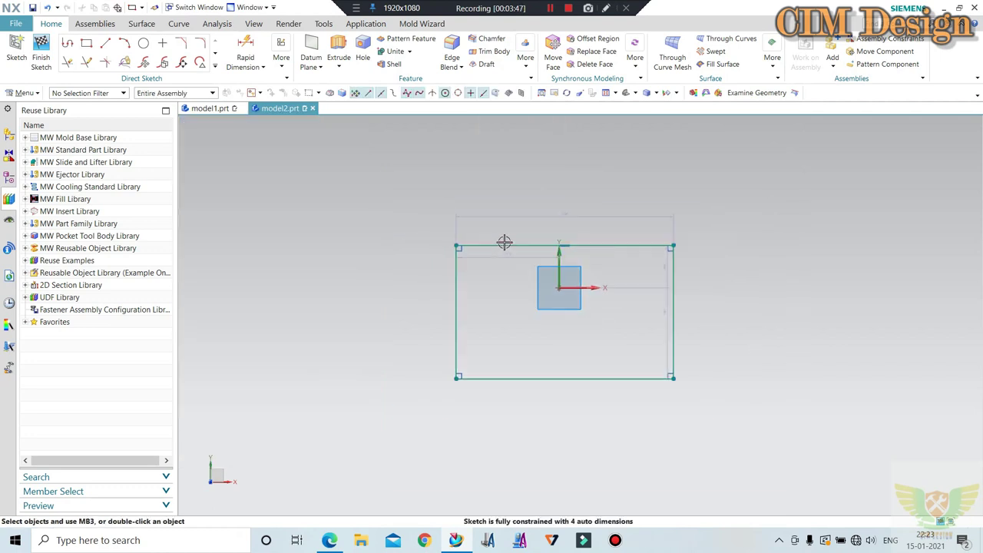
pyautogui.click(314, 109)
pyautogui.click(482, 297)
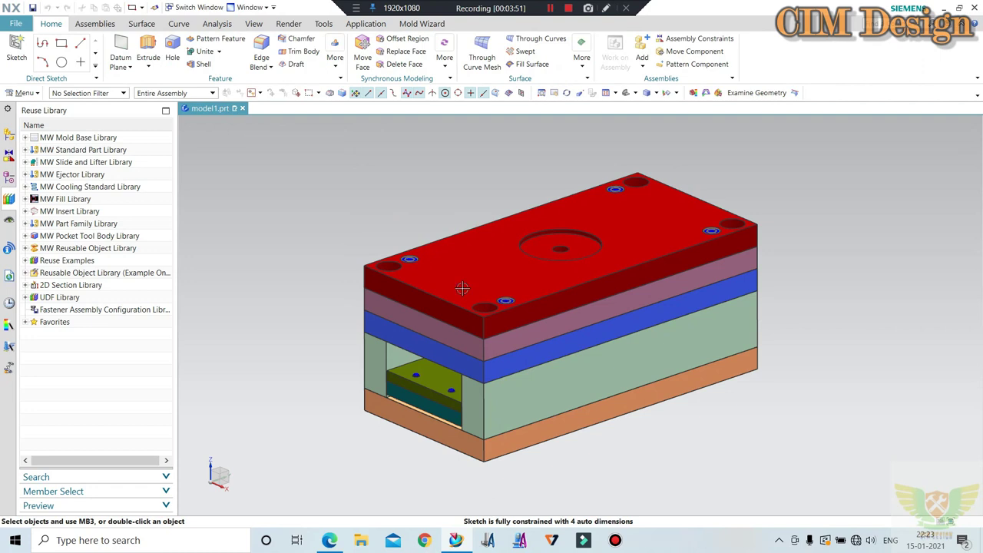
# - Orbit the assembly and open Mold Base Library from Mold Wizard to edit the 2040 DME base
pyautogui.moveTo(530, 325); pyautogui.dragTo(518, 313, button='middle')
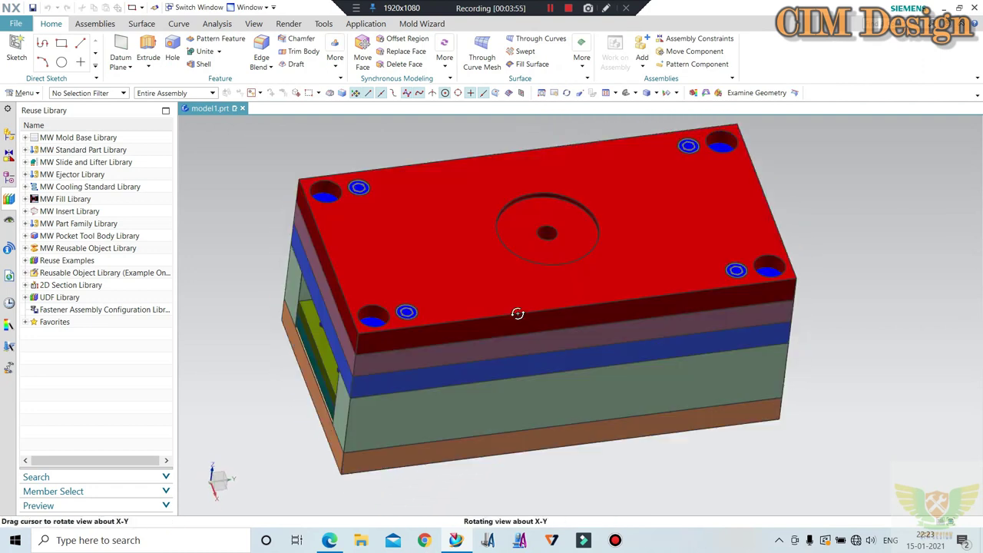
pyautogui.moveTo(518, 313)
pyautogui.mouseDown(button='middle')
pyautogui.moveTo(440, 247)
pyautogui.moveTo(432, 263)
pyautogui.moveTo(388, 269)
pyautogui.mouseUp(button='middle')
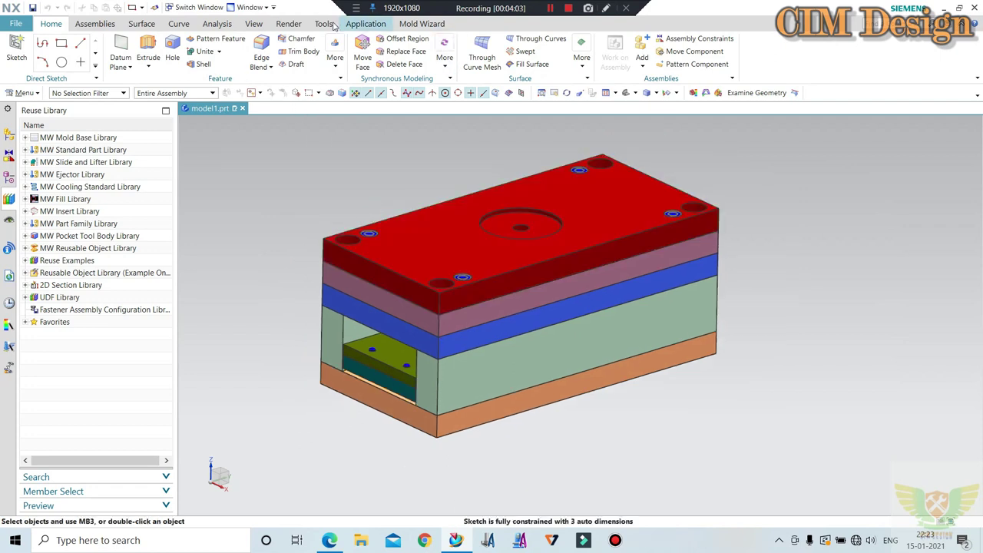
pyautogui.click(422, 24)
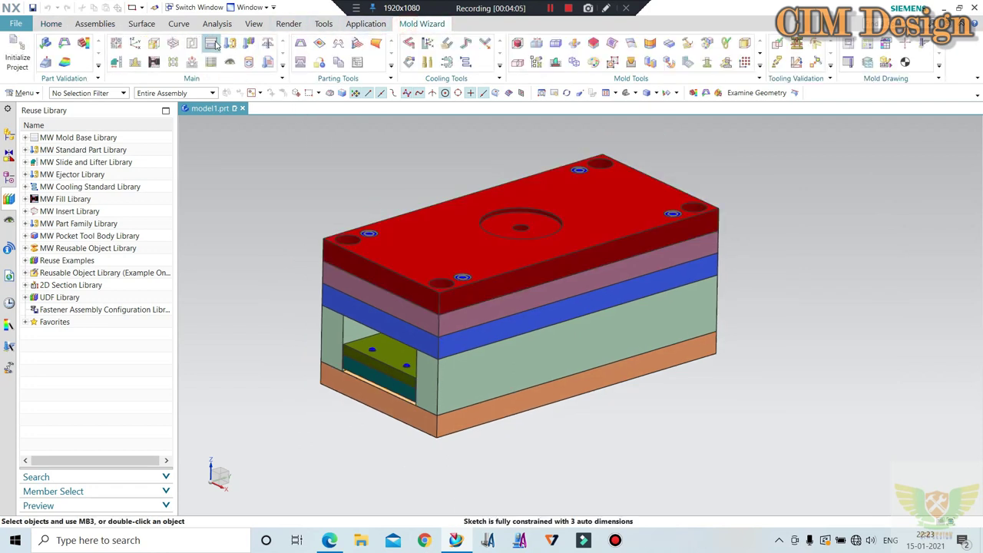
pyautogui.click(212, 43)
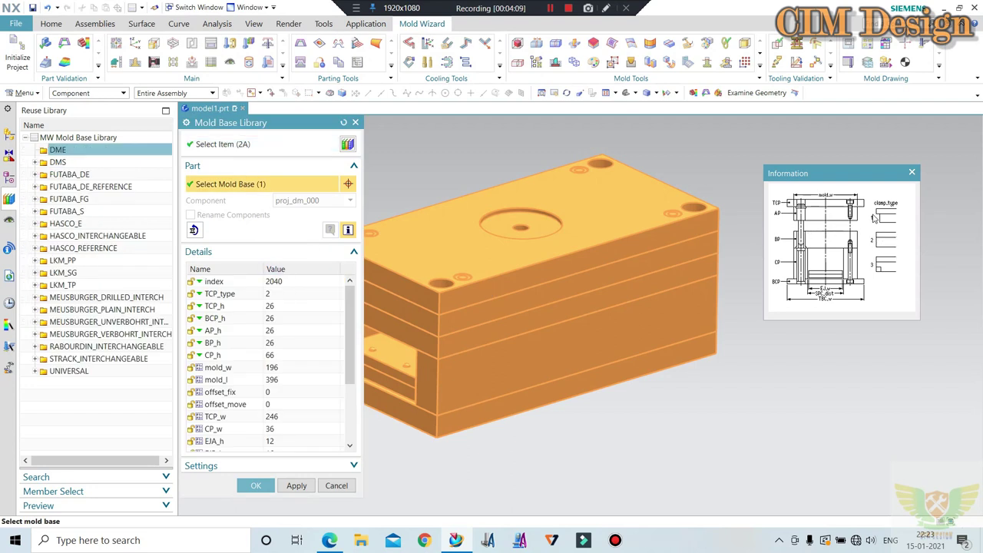
# - After checking the DME catalogue, change TCP_type to 1 and apply it to rebuild the 2040 mould base
pyautogui.click(329, 540)
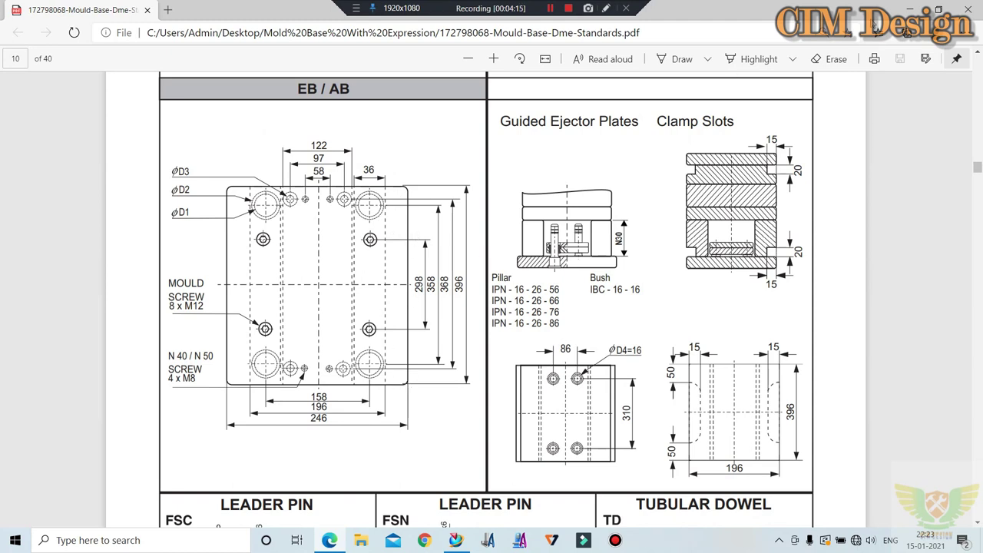
pyautogui.hotkey('alt', 'Tab')
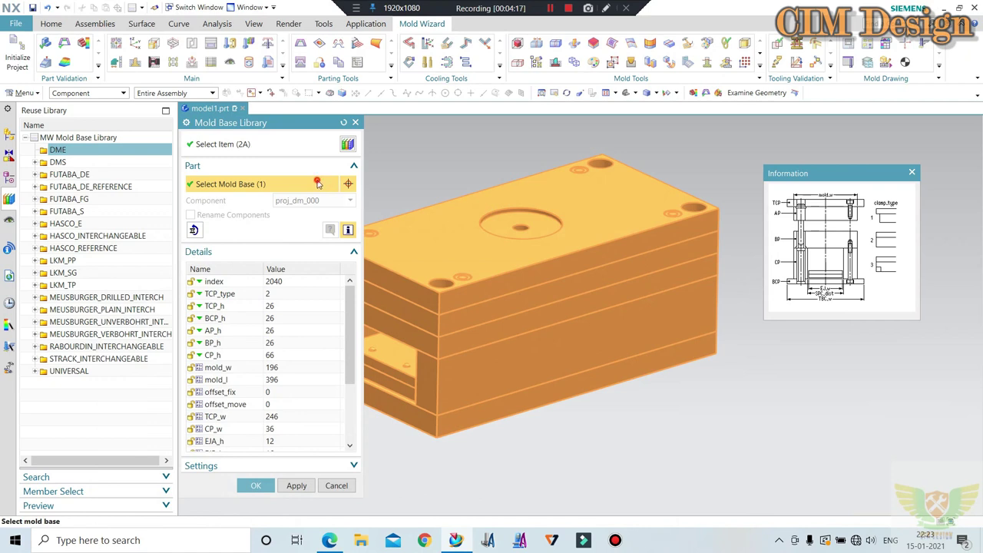
pyautogui.click(334, 299)
pyautogui.click(323, 306)
pyautogui.click(296, 502)
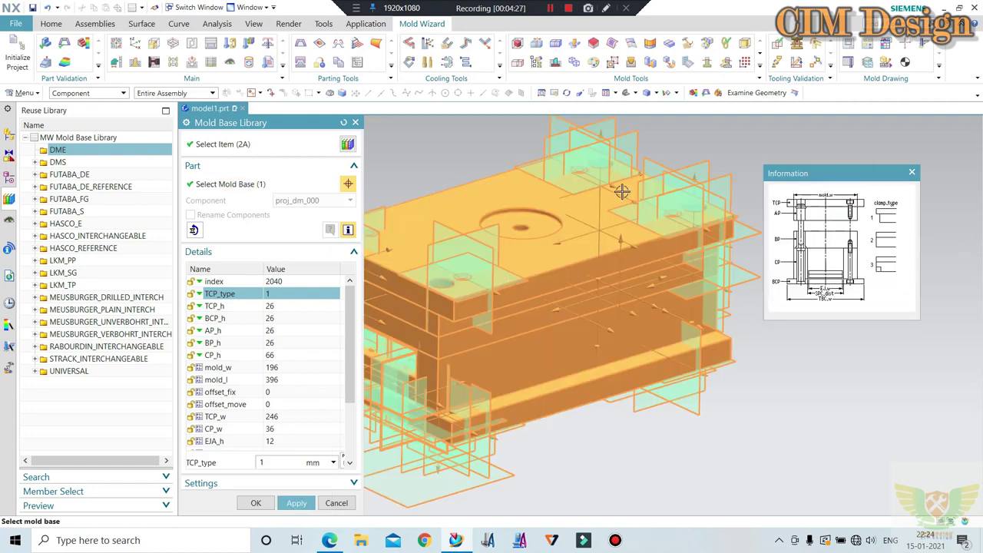
pyautogui.click(336, 503)
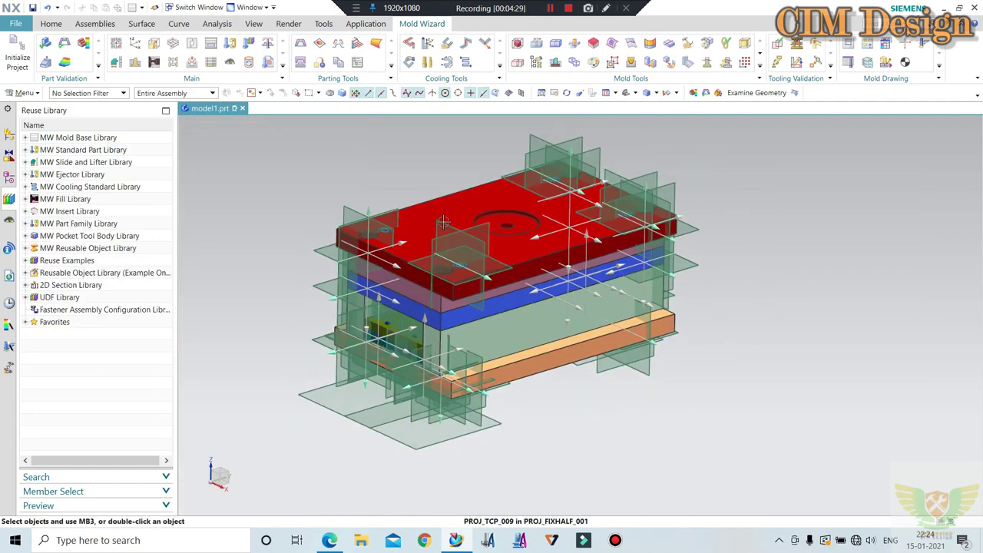
pyautogui.hotkey('ctrl', 'w')
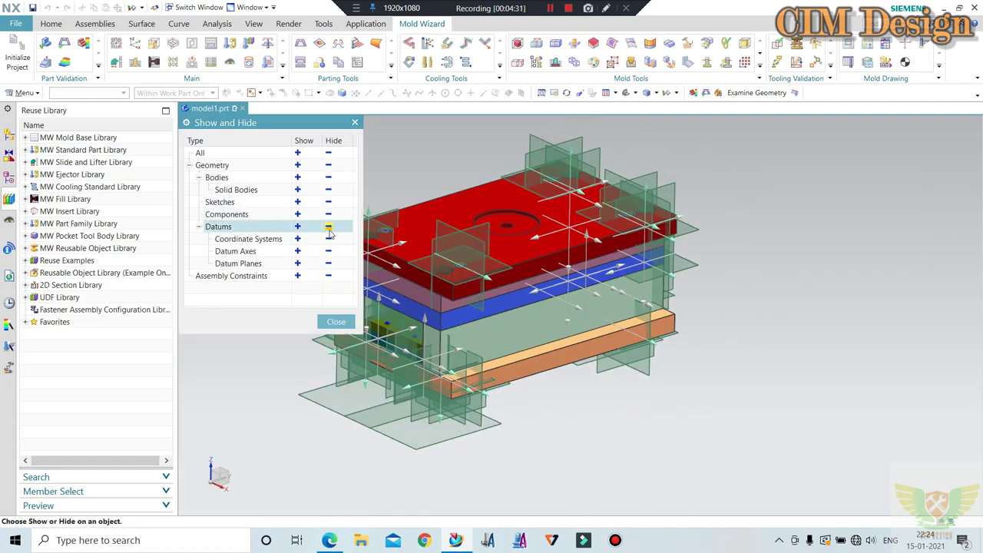
# - Hide all datum planes and orbit the mould to view its underside against the catalogue
pyautogui.click(328, 264)
pyautogui.click(336, 322)
pyautogui.moveTo(483, 307)
pyautogui.mouseDown(button='middle')
pyautogui.moveTo(499, 275)
pyautogui.moveTo(484, 314)
pyautogui.moveTo(439, 309)
pyautogui.mouseUp(button='middle')
pyautogui.moveTo(459, 419); pyautogui.dragTo(418, 376, button='middle')
pyautogui.click(329, 540)
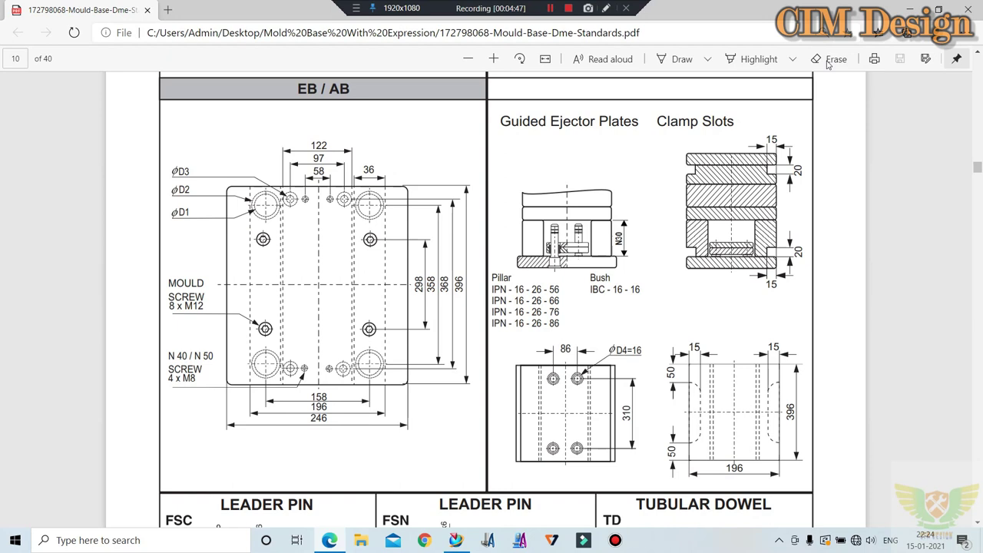
pyautogui.click(908, 9)
# - Hide the red top clamp plate and the plate beneath it to expose the bolts
pyautogui.moveTo(459, 276)
pyautogui.mouseDown(button='middle')
pyautogui.moveTo(463, 268)
pyautogui.moveTo(450, 279)
pyautogui.mouseUp(button='middle')
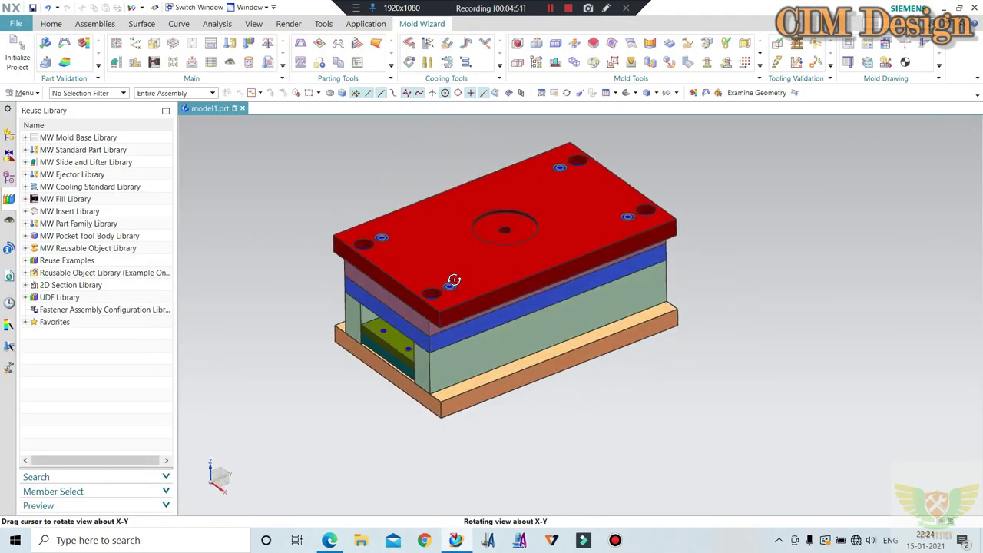
pyautogui.scroll(3, 415, 250)
pyautogui.click(407, 223)
pyautogui.hotkey('ctrl', 'b')
pyautogui.scroll(-3, 405, 257)
pyautogui.click(406, 255)
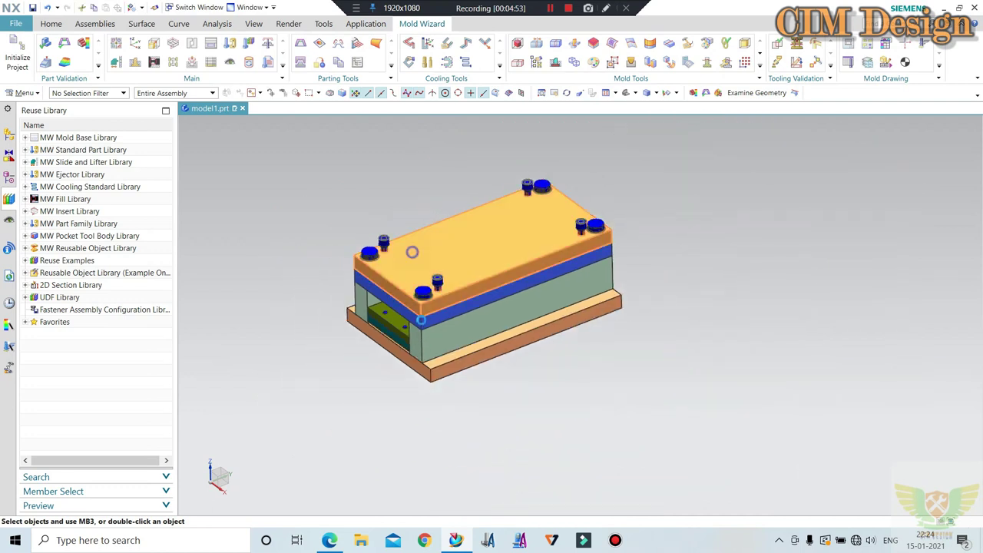
pyautogui.hotkey('ctrl', 'b')
# - Zoom in on the exposed pins and bolts, then bring the DME catalogue PDF forward
pyautogui.scroll(3, 370, 279)
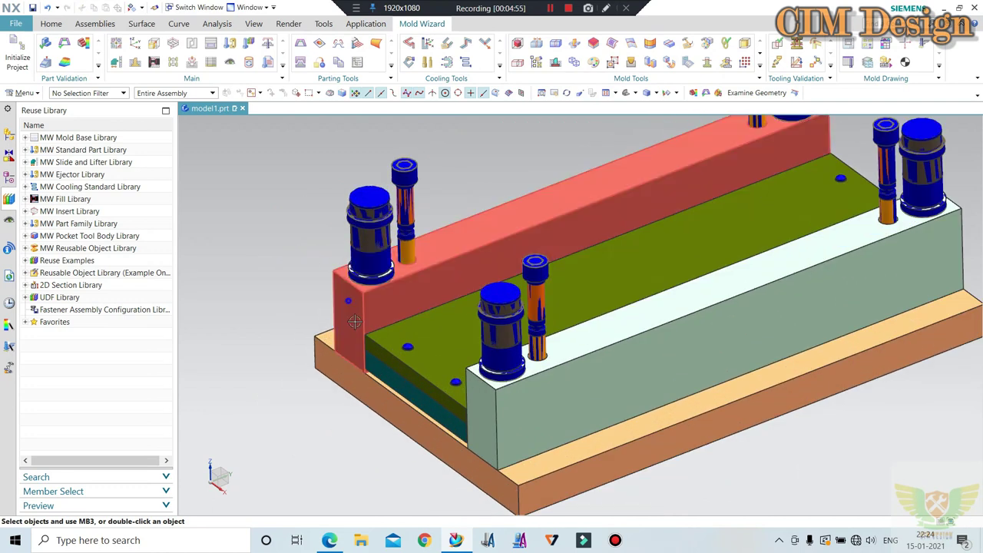
pyautogui.scroll(3, 372, 269)
pyautogui.scroll(2, 377, 261)
pyautogui.scroll(-3, 375, 265)
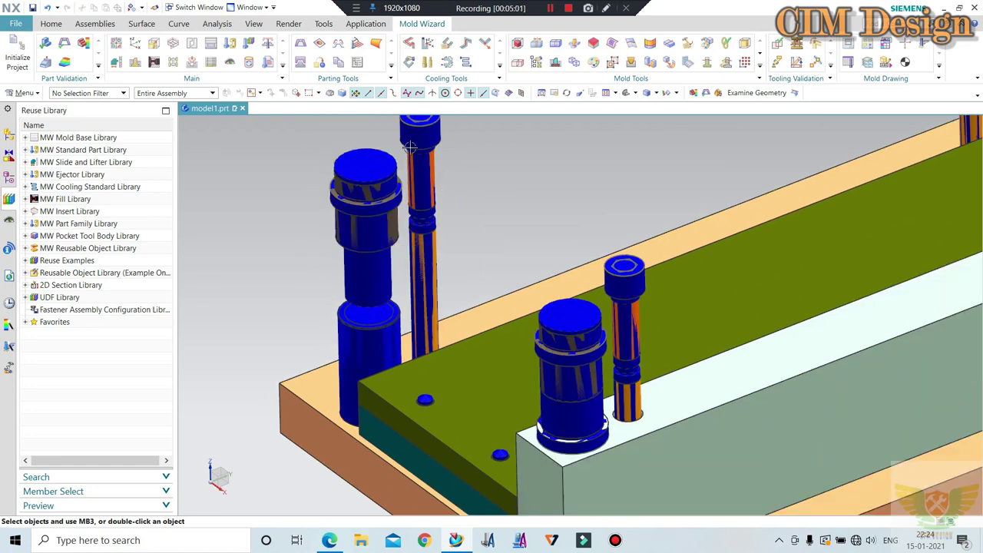
pyautogui.scroll(-1, 444, 227)
pyautogui.scroll(-1, 494, 220)
pyautogui.scroll(-3, 398, 288)
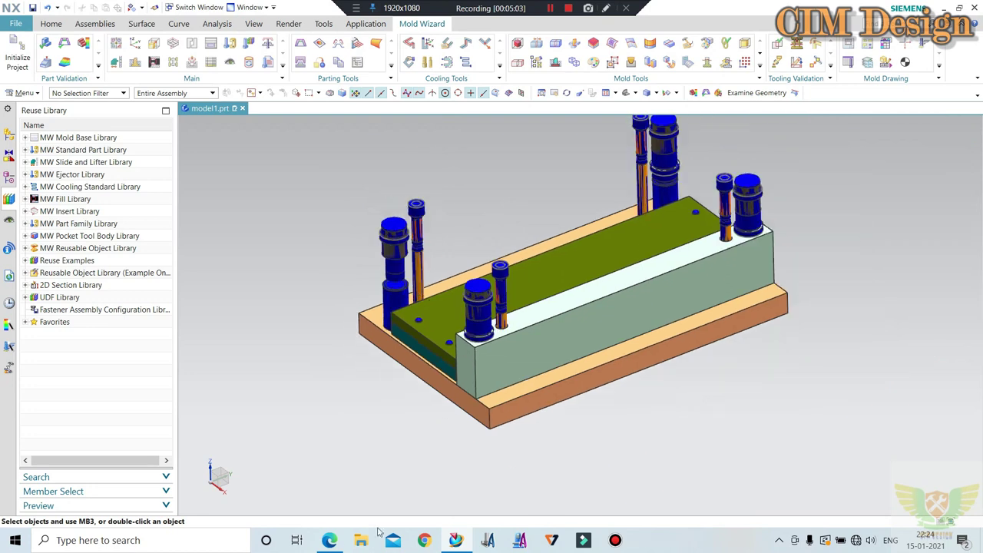
pyautogui.click(328, 540)
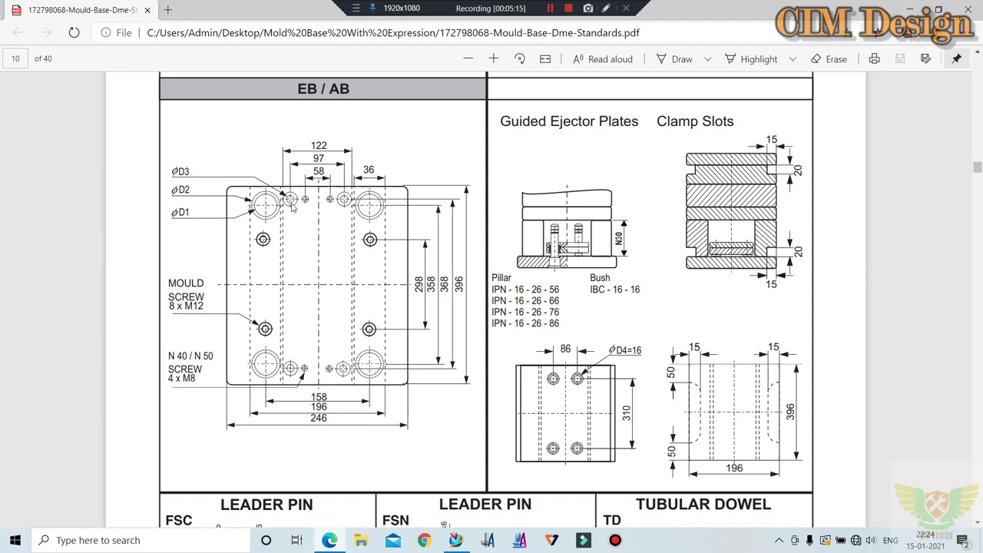
# - Review page 10's EB/AB plate and leader pin drawings, then return to page 1's cross reference chart
pyautogui.scroll(-3, 298, 219)
pyautogui.scroll(-3, 298, 219)
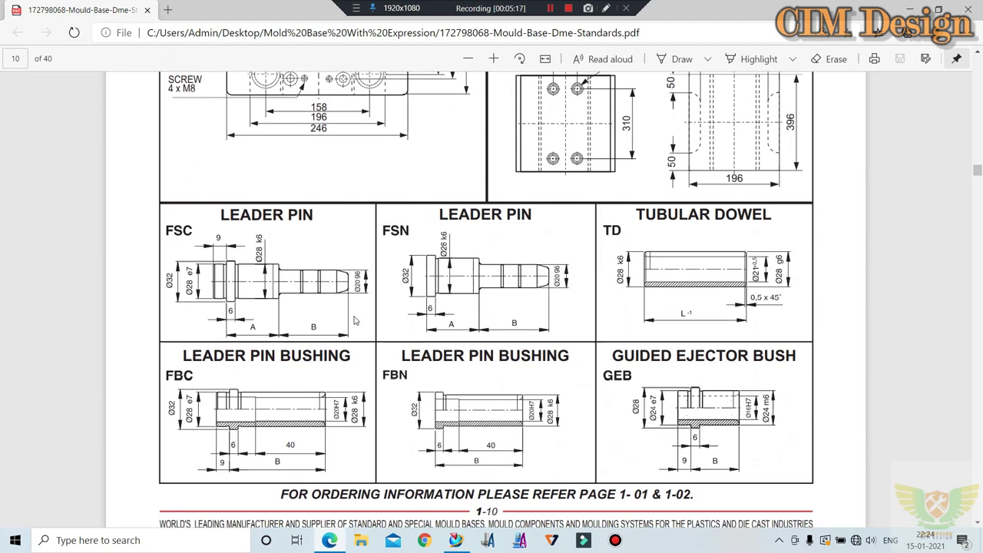
pyautogui.scroll(1, 365, 292)
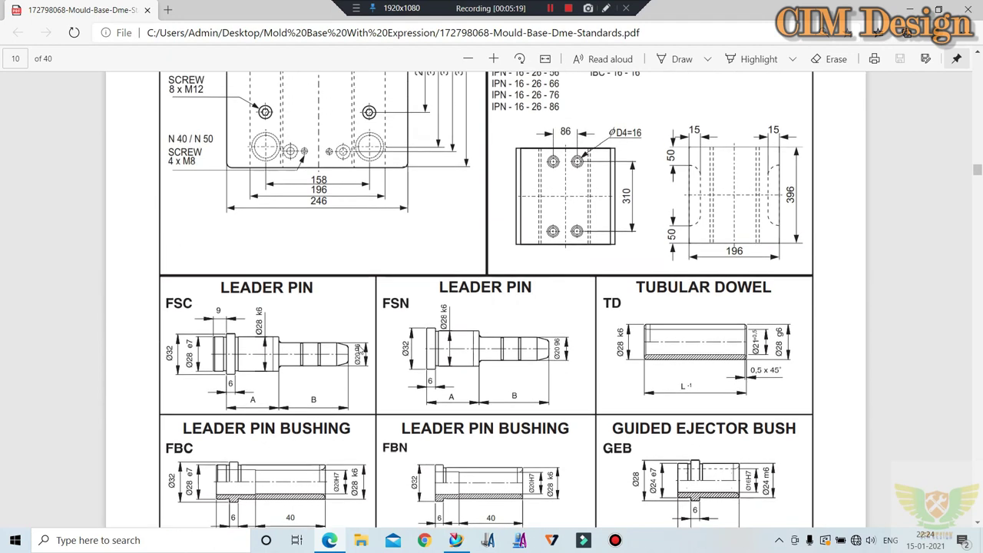
pyautogui.scroll(3, 358, 350)
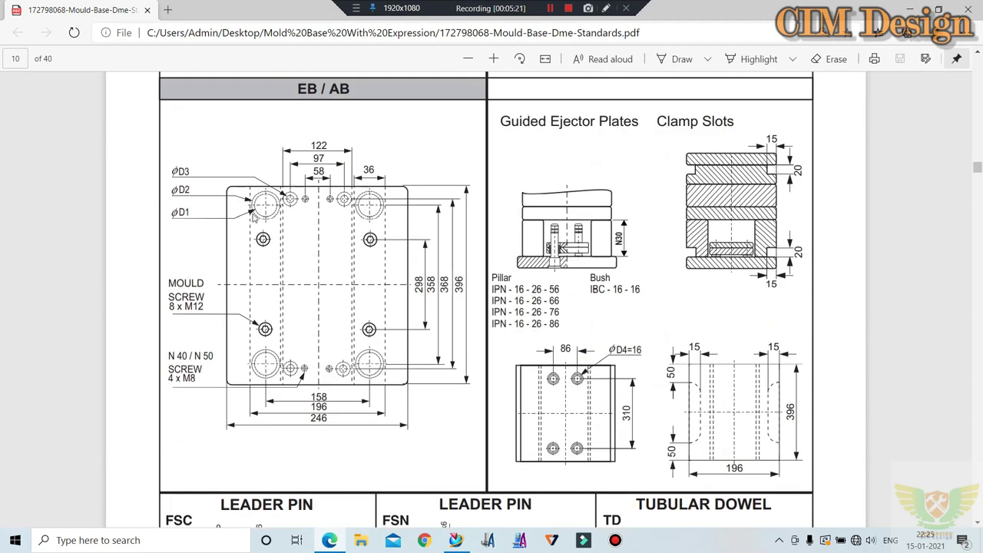
pyautogui.scroll(-4, 257, 222)
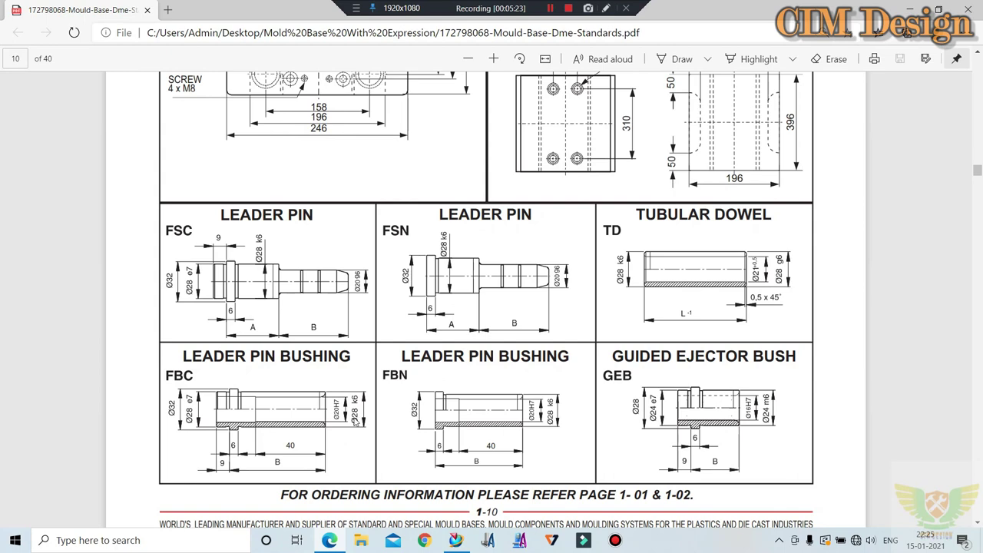
pyautogui.scroll(4, 209, 418)
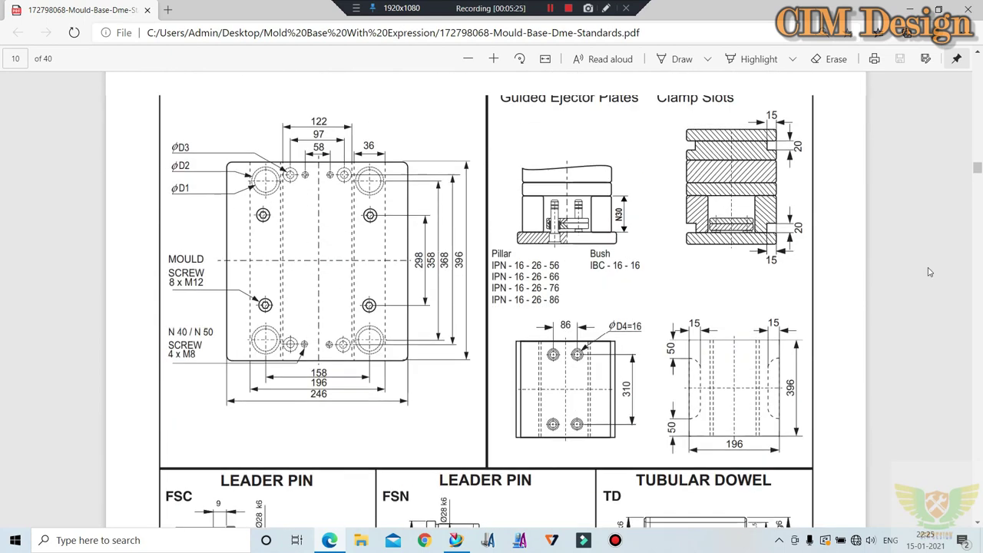
pyautogui.moveTo(977, 169); pyautogui.dragTo(977, 63)
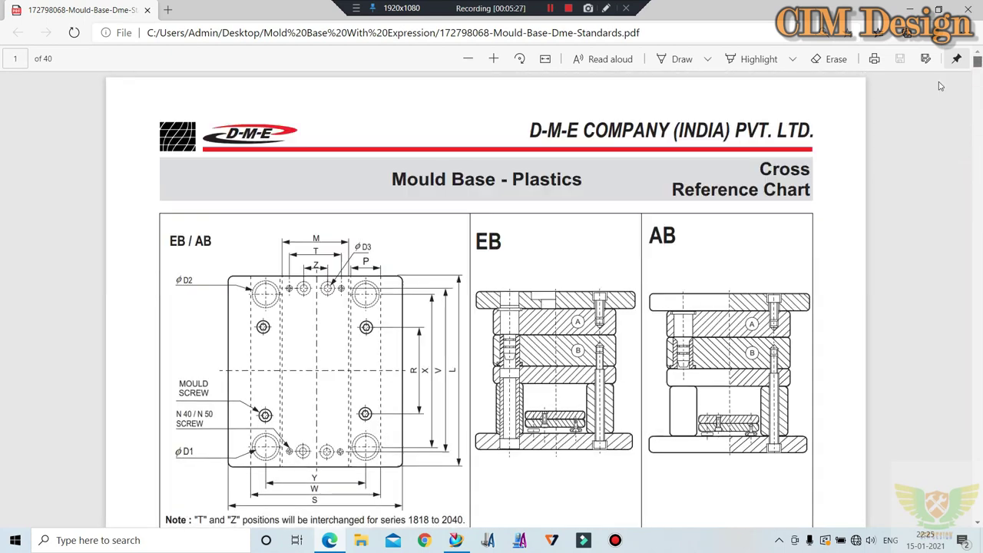
# - Scroll through page 1's series dimension table to the 2040 row: W 196, L 396, S 246
pyautogui.scroll(-2, 461, 307)
pyautogui.scroll(-5, 307, 268)
pyautogui.scroll(-1, 231, 230)
pyautogui.scroll(-1, 176, 207)
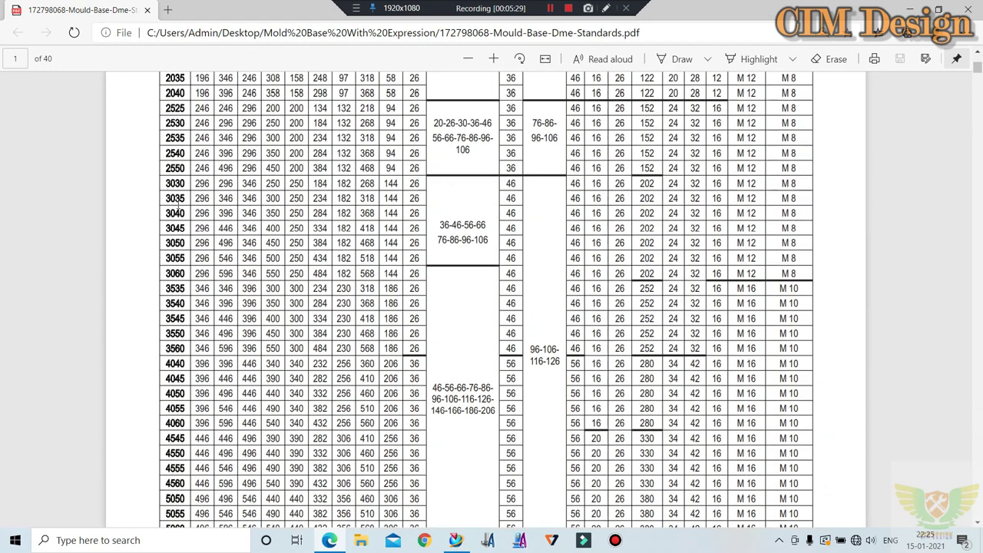
pyautogui.scroll(2, 178, 209)
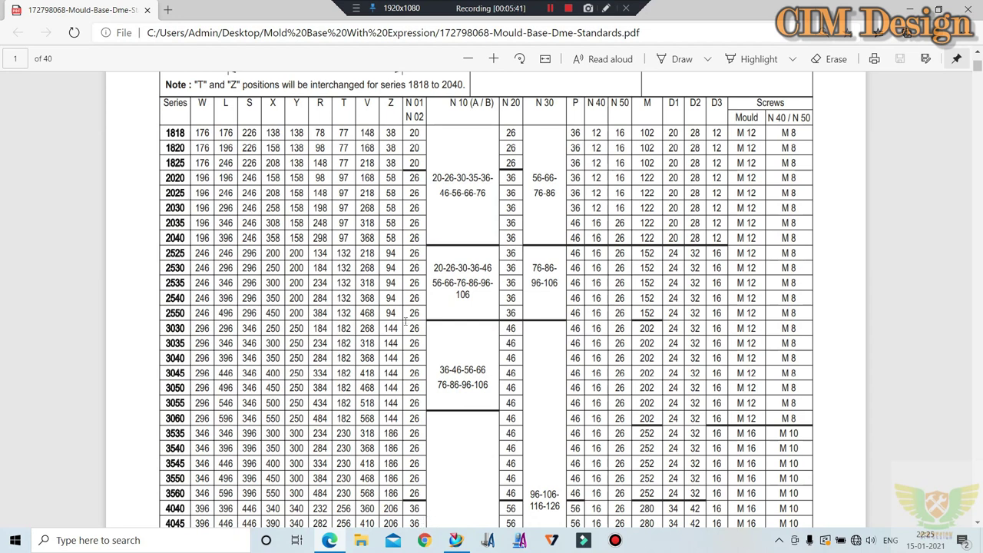
pyautogui.scroll(5, 404, 321)
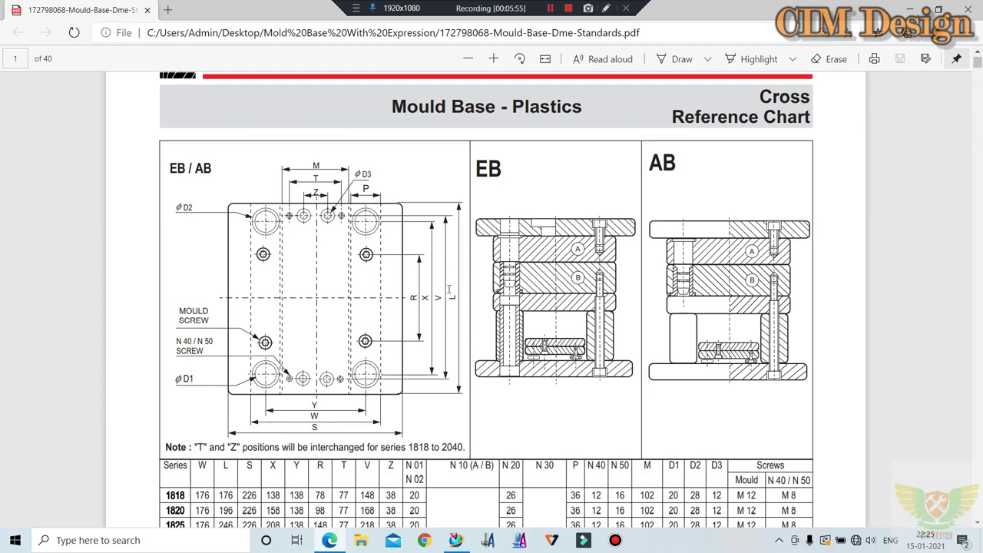
pyautogui.scroll(-5, 503, 238)
pyautogui.scroll(-4, 461, 231)
pyautogui.scroll(-3, 355, 219)
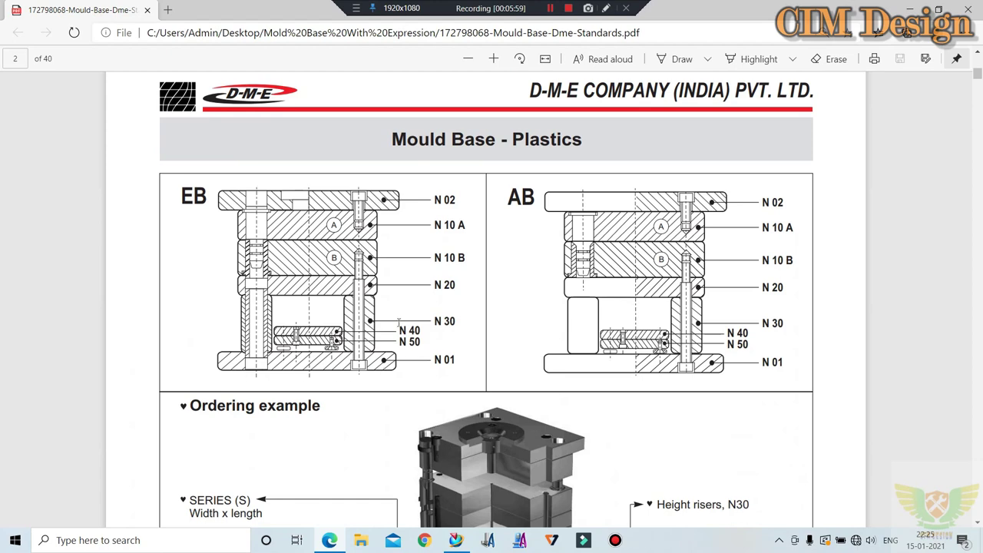
pyautogui.scroll(2, 401, 230)
pyautogui.scroll(-2, 400, 254)
pyautogui.scroll(3, 401, 298)
pyautogui.scroll(6, 401, 298)
pyautogui.scroll(1, 369, 300)
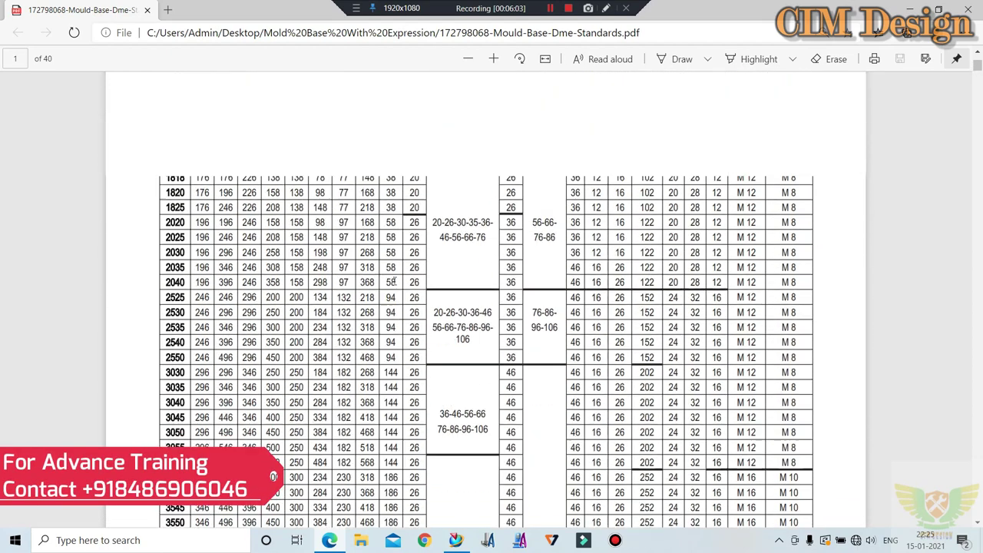
pyautogui.scroll(2, 308, 303)
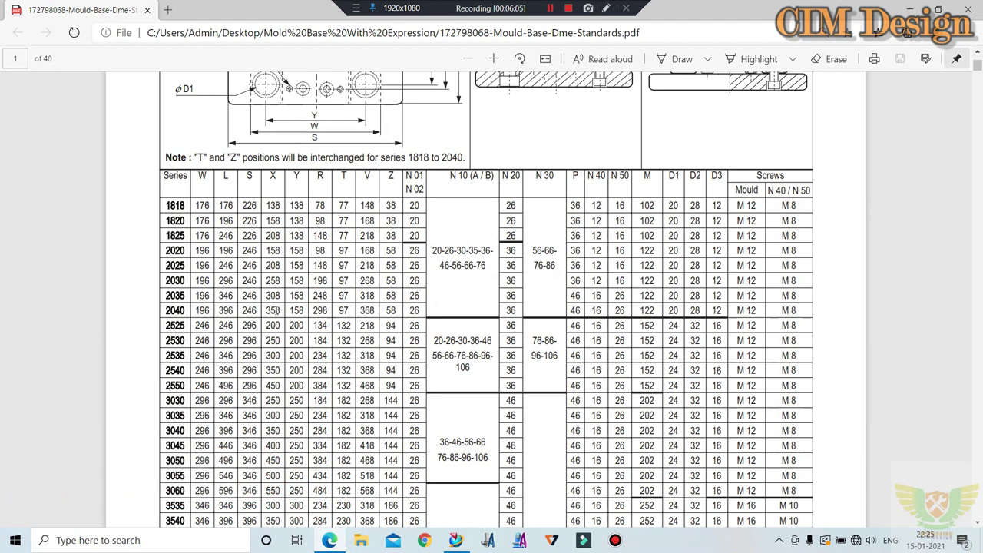